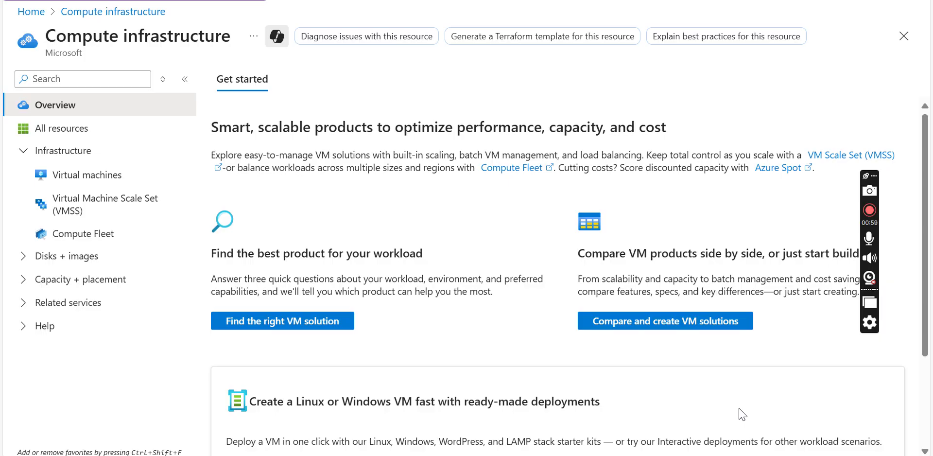
pyautogui.click(739, 408)
pyautogui.click(739, 409)
pyautogui.click(528, 437)
pyautogui.click(333, 276)
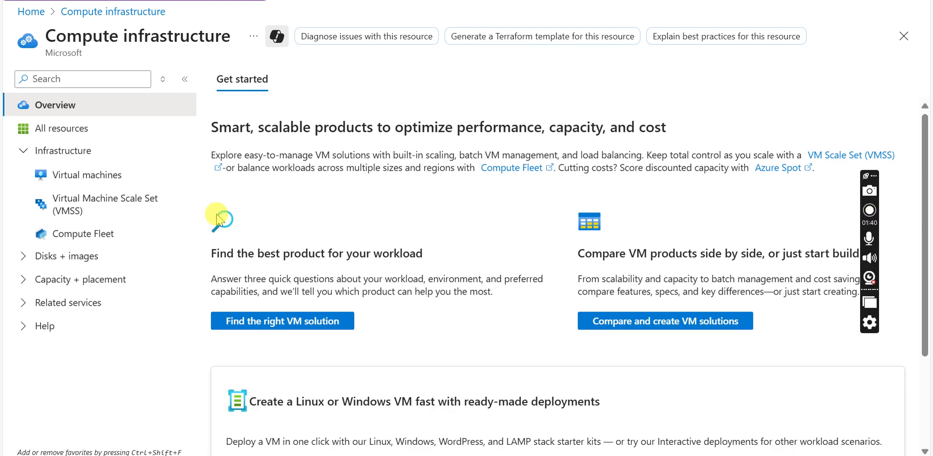
# Step: Open the Virtual machines list, return to the home page, and reopen the list from Azure services
pyautogui.click(117, 174)
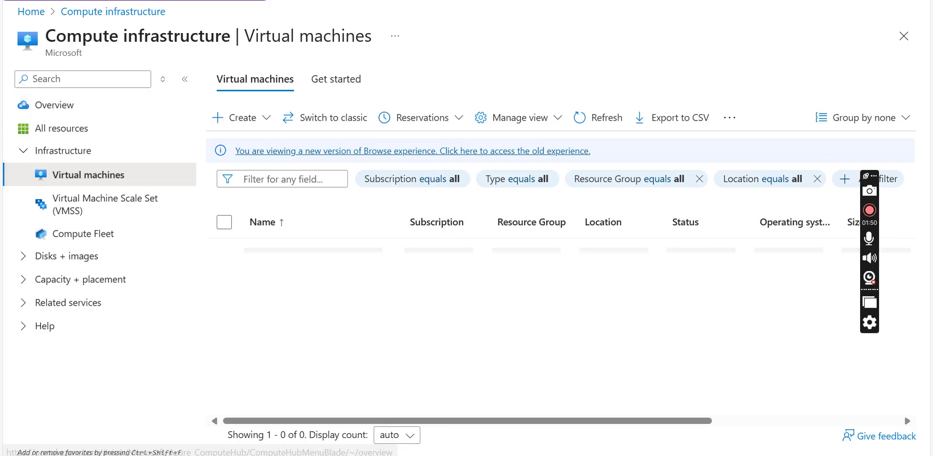
pyautogui.click(26, 11)
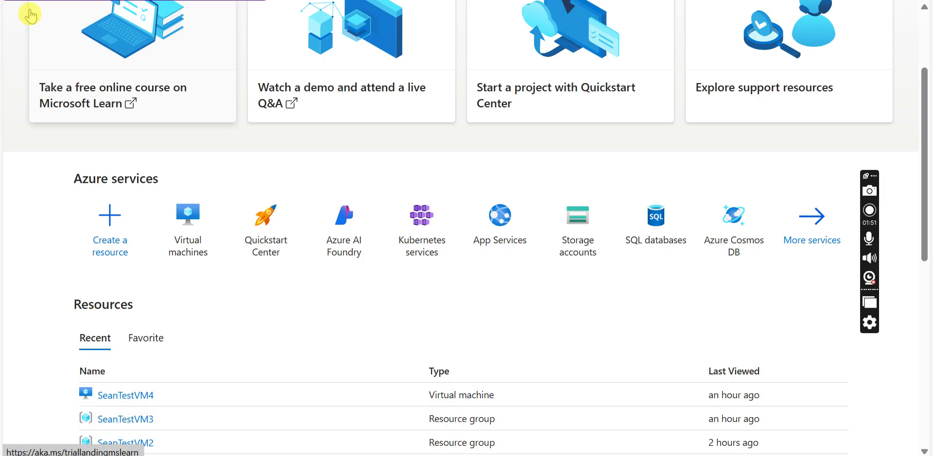
pyautogui.click(200, 246)
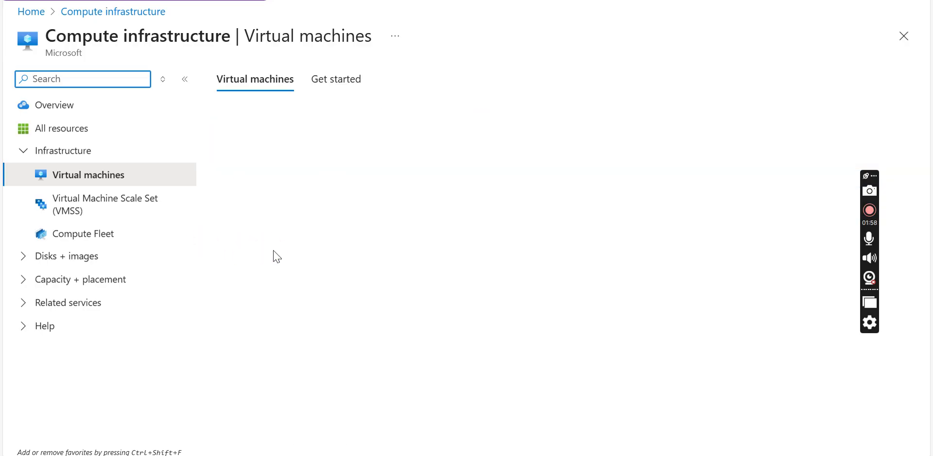
pyautogui.click(153, 176)
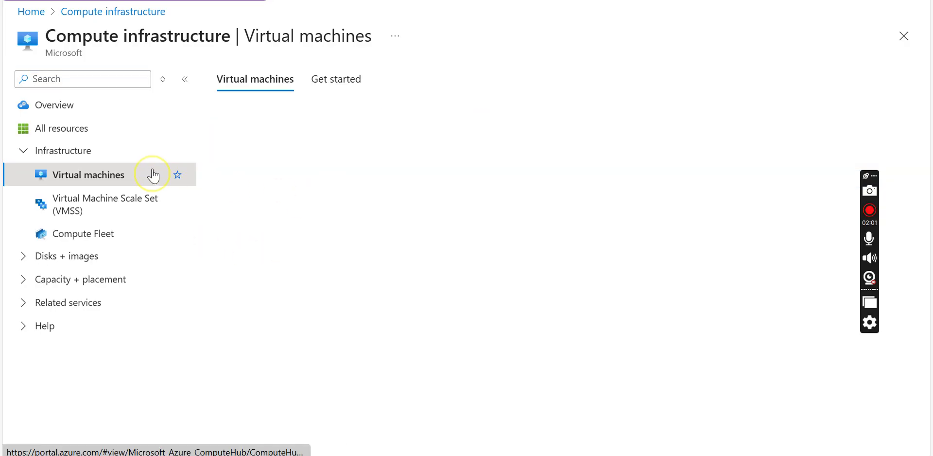
pyautogui.click(357, 77)
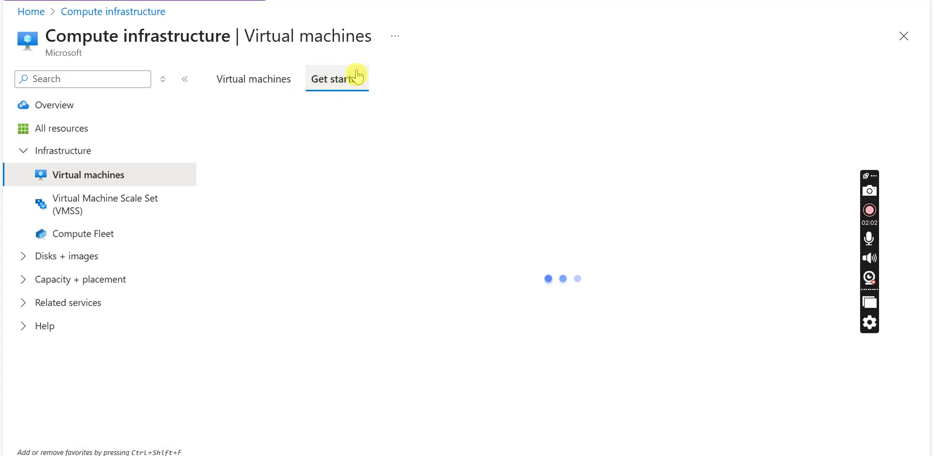
pyautogui.click(185, 79)
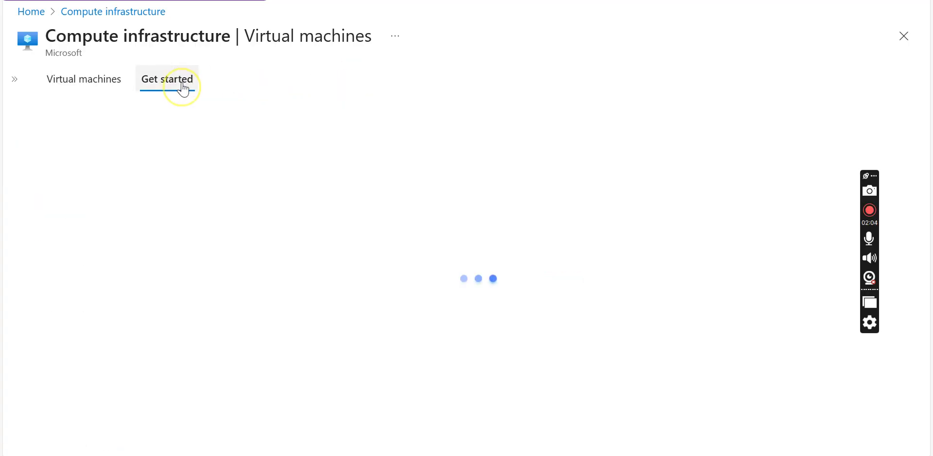
pyautogui.click(73, 75)
pyautogui.click(15, 79)
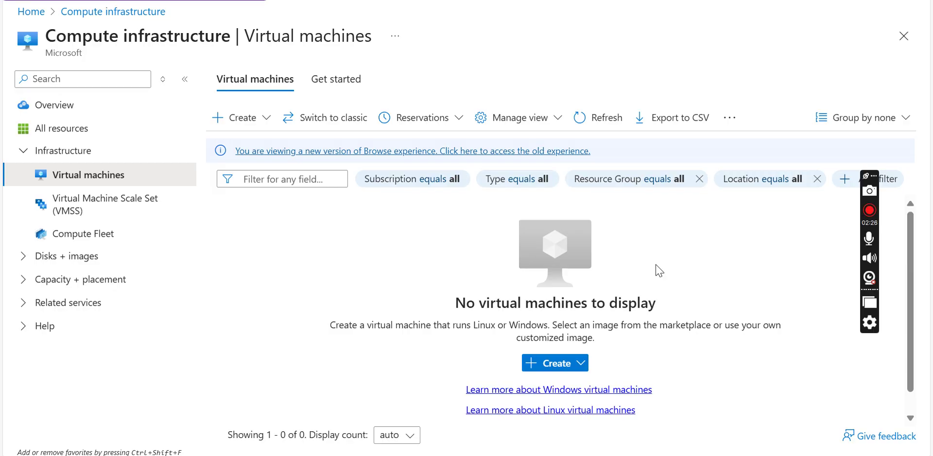
# Step: Review the creation options and start creating a standard virtual machine rather than a scale set, preset or preconfigured solution
pyautogui.click(265, 118)
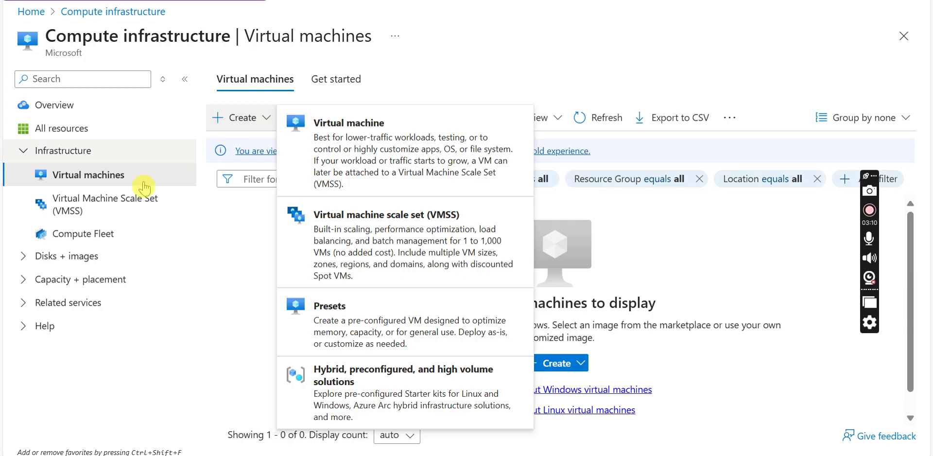
pyautogui.click(340, 372)
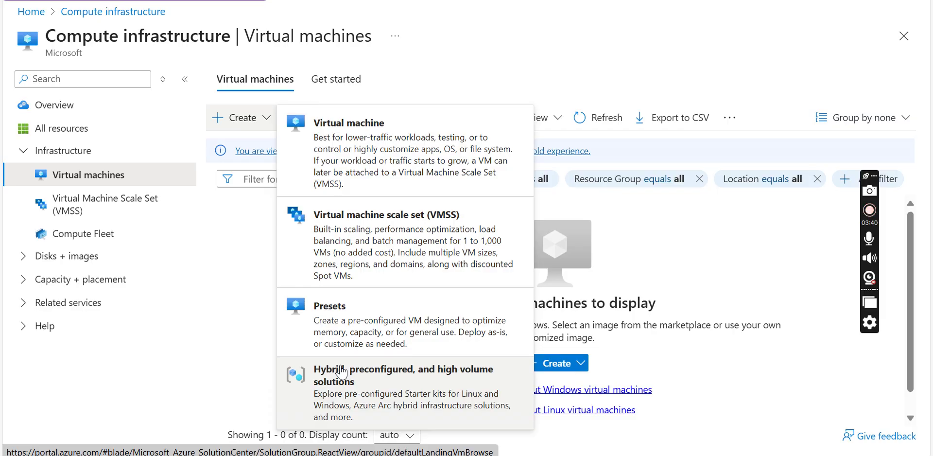
pyautogui.click(387, 179)
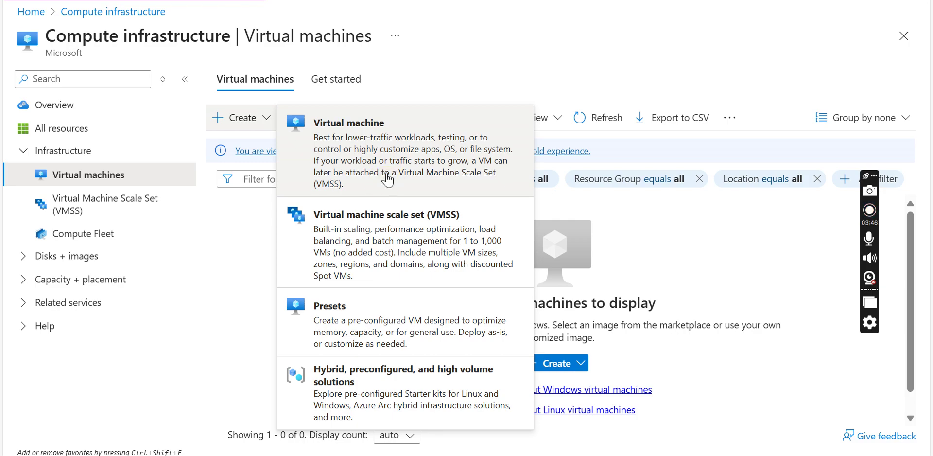
pyautogui.rightClick(394, 148)
pyautogui.click(369, 149)
pyautogui.click(274, 120)
pyautogui.click(269, 118)
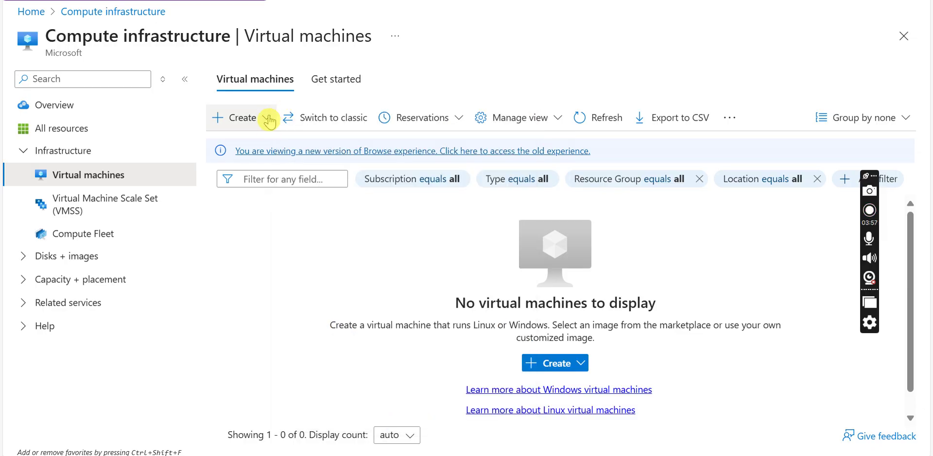
pyautogui.click(342, 155)
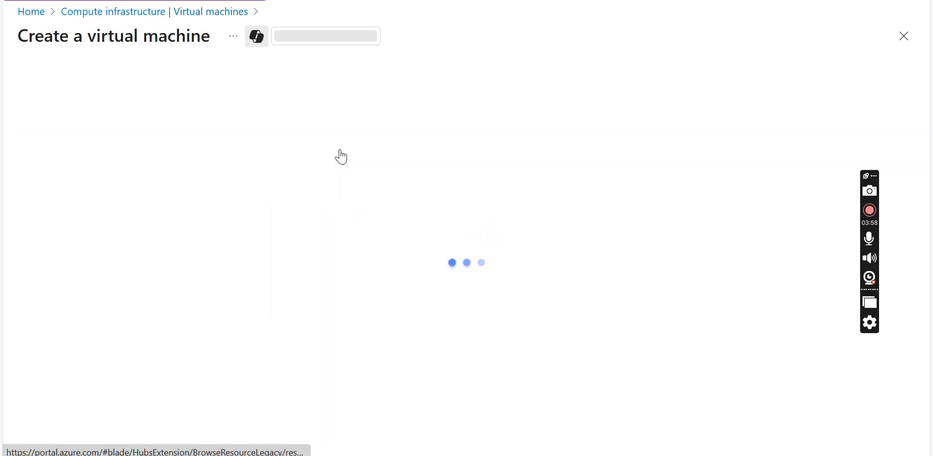
pyautogui.click(341, 154)
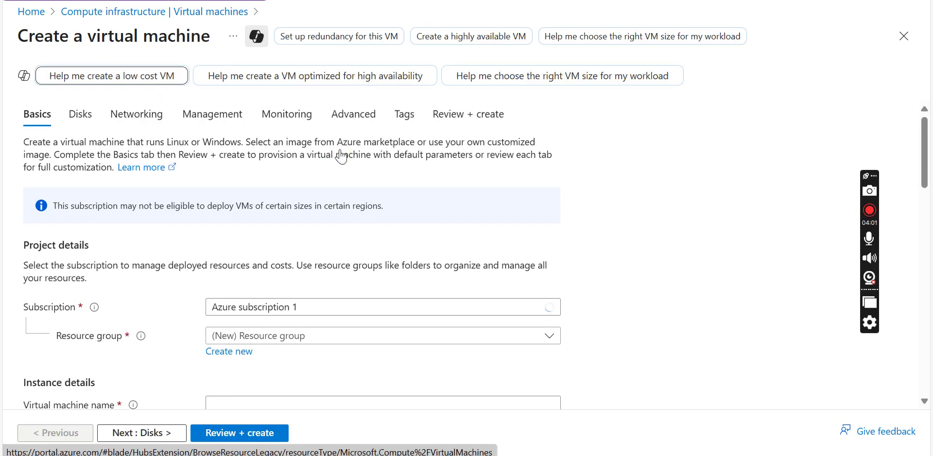
# Step: Keep Azure subscription 1 as the subscription and create a new resource group named SeanTestVM6
pyautogui.scroll(-1, 342, 156)
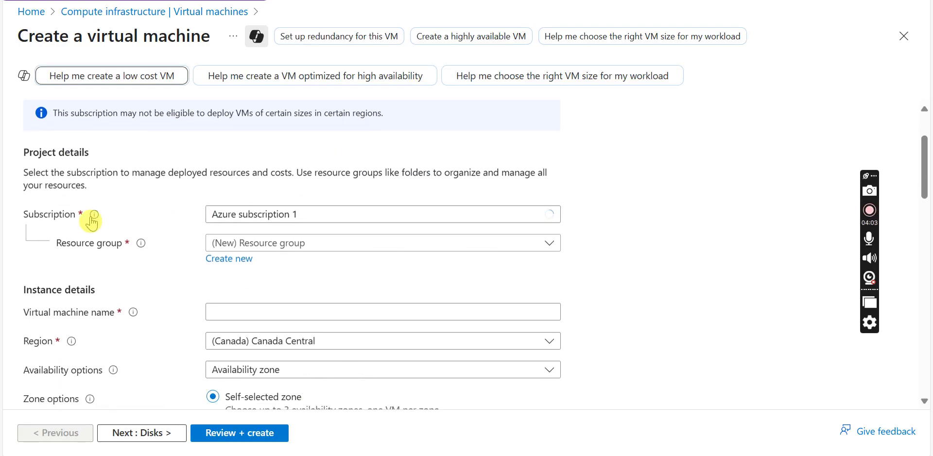
pyautogui.click(260, 214)
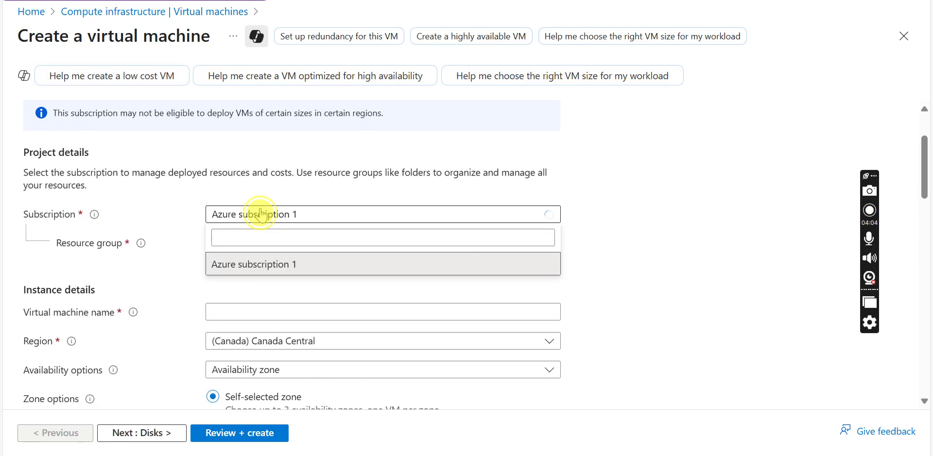
pyautogui.click(260, 214)
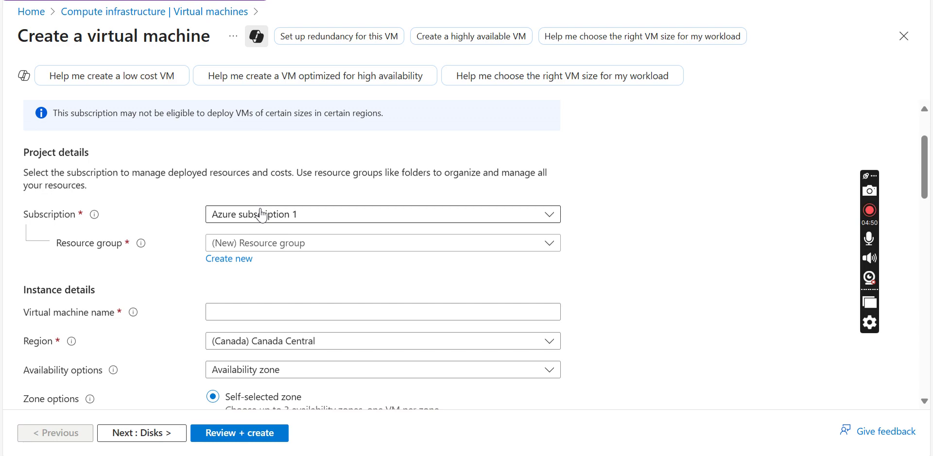
pyautogui.click(240, 265)
pyautogui.write('S')
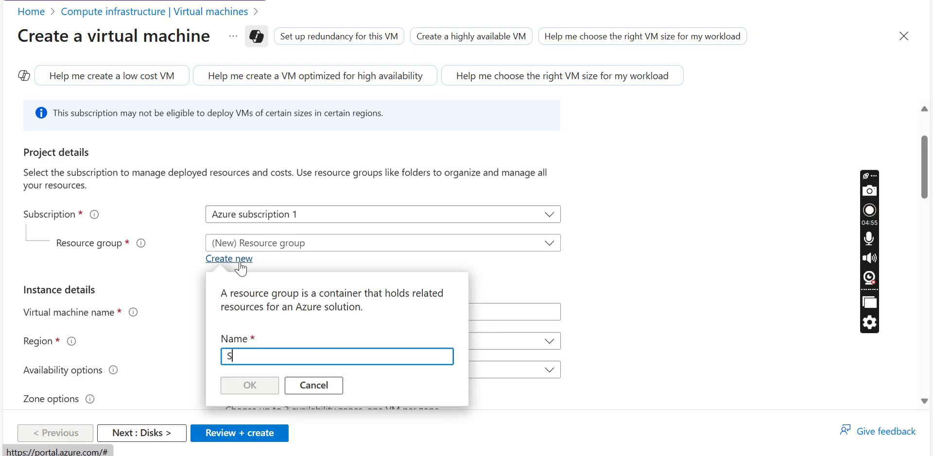
pyautogui.write('eanTest')
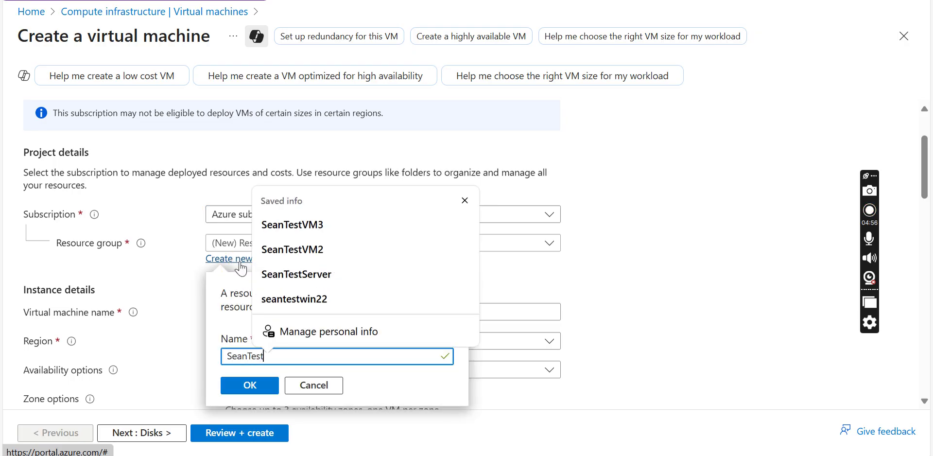
pyautogui.write('VM6')
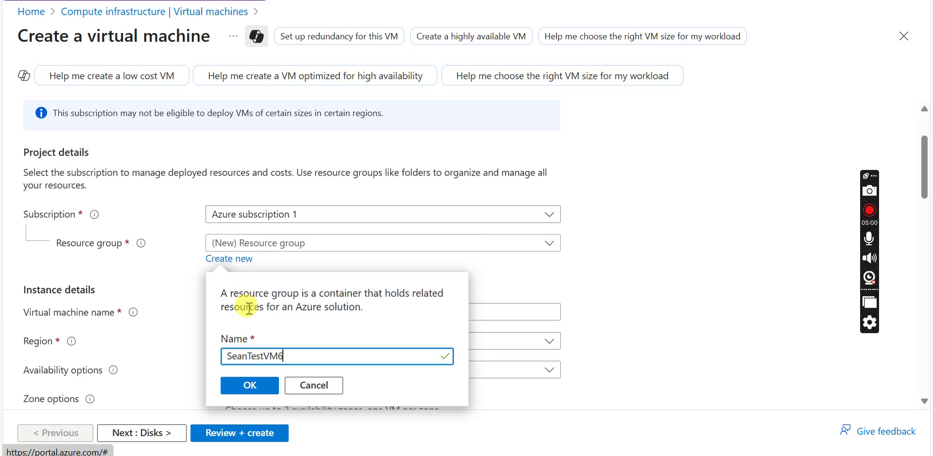
pyautogui.click(251, 385)
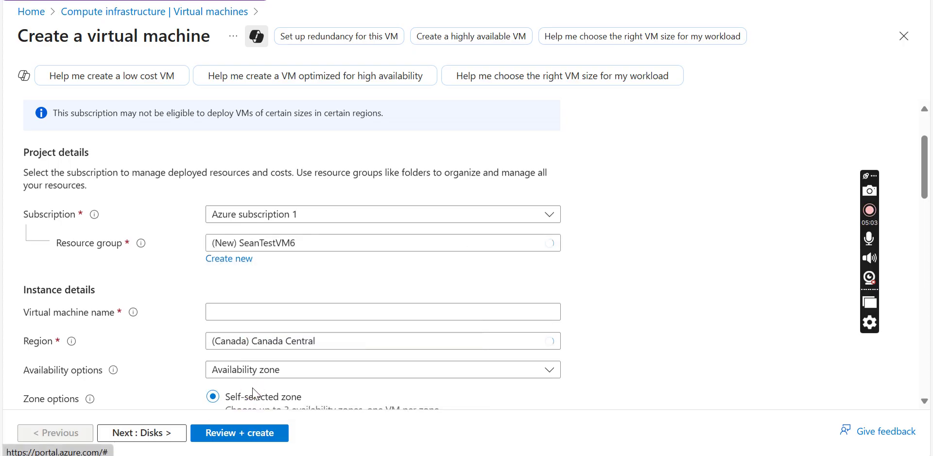
# Step: Name the virtual machine SeanTestVM6 in the instance details
pyautogui.click(270, 312)
pyautogui.click(270, 311)
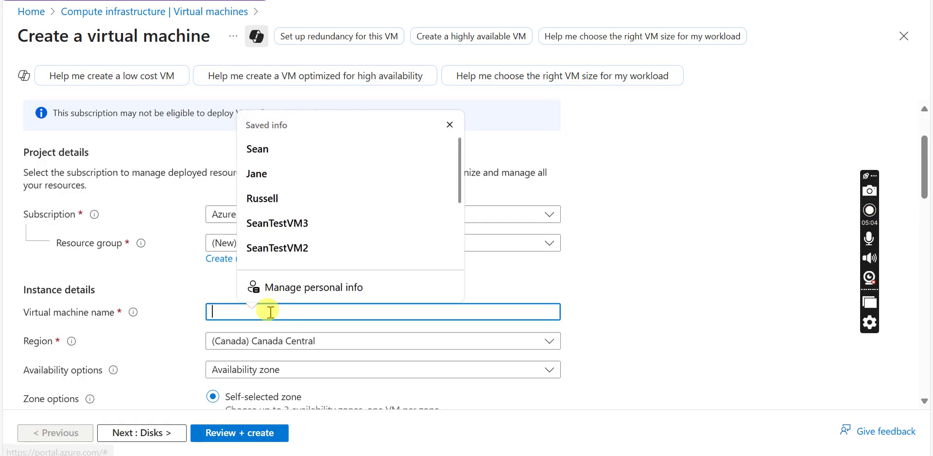
pyautogui.write('Sean')
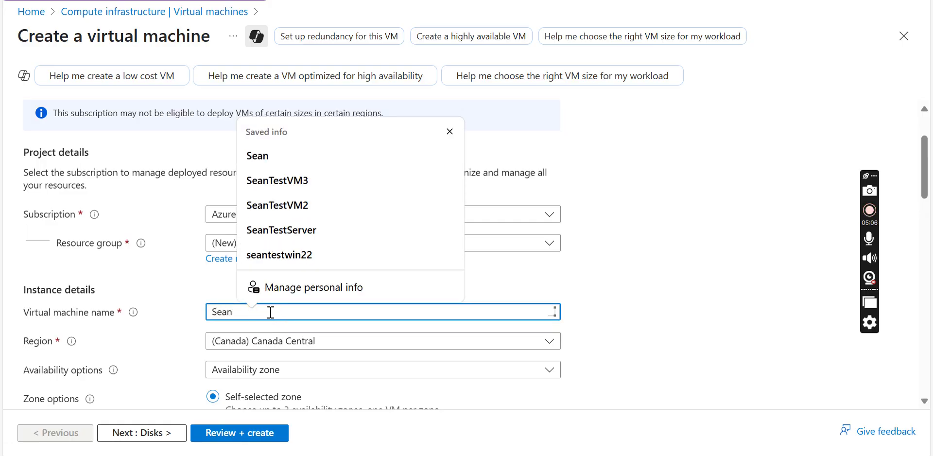
pyautogui.write('VM')
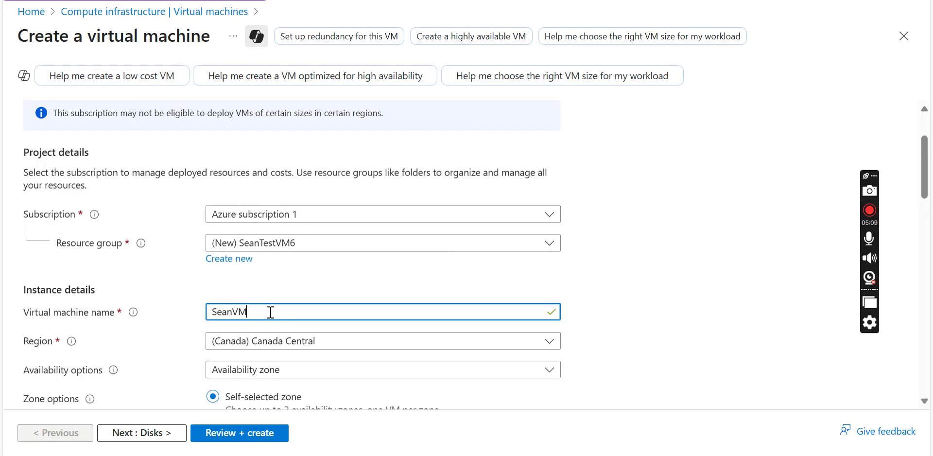
pyautogui.write('Test')
pyautogui.press('BackSpace')
pyautogui.press('BackSpace')
pyautogui.press('BackSpace')
pyautogui.press('BackSpace')
pyautogui.press('BackSpace')
pyautogui.press('BackSpace')
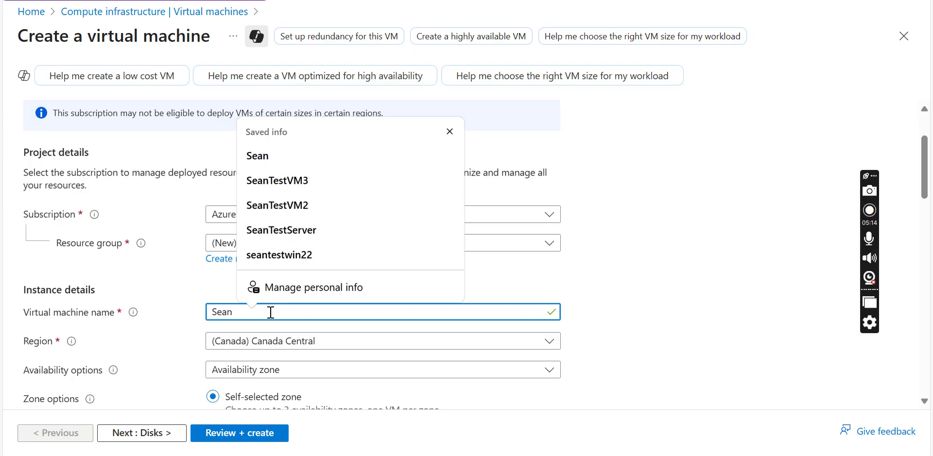
pyautogui.write('Tes')
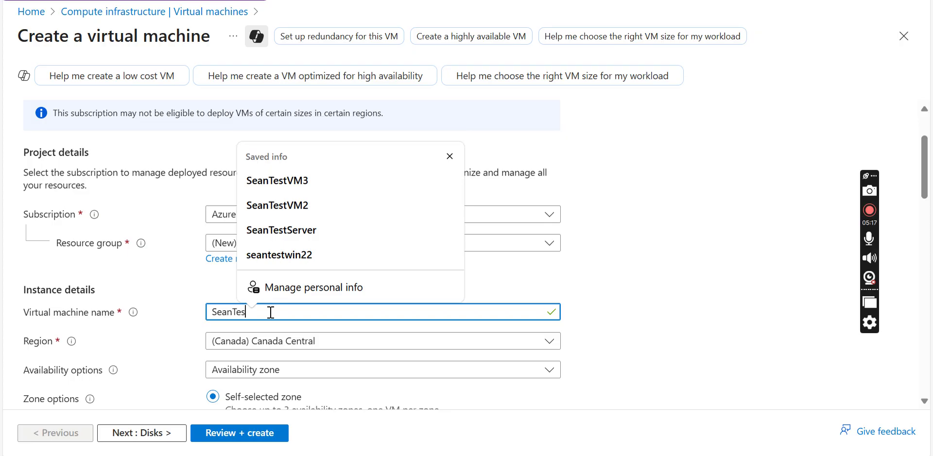
pyautogui.write('tV')
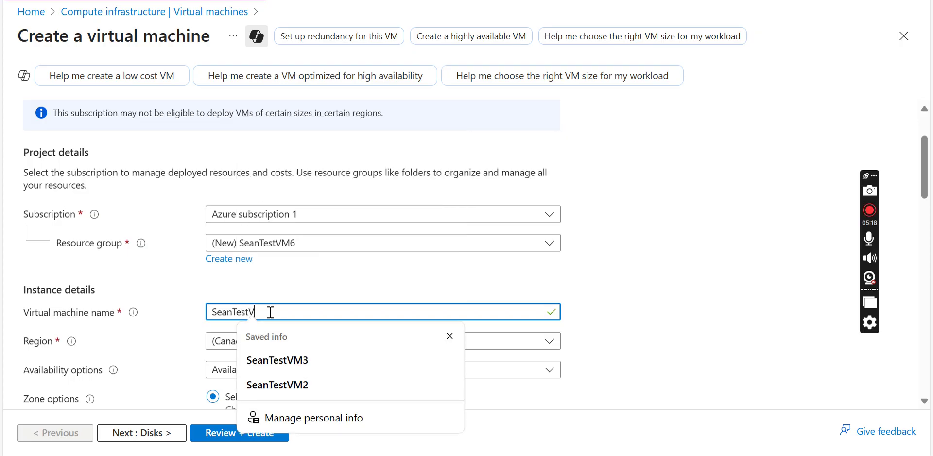
pyautogui.write('M6')
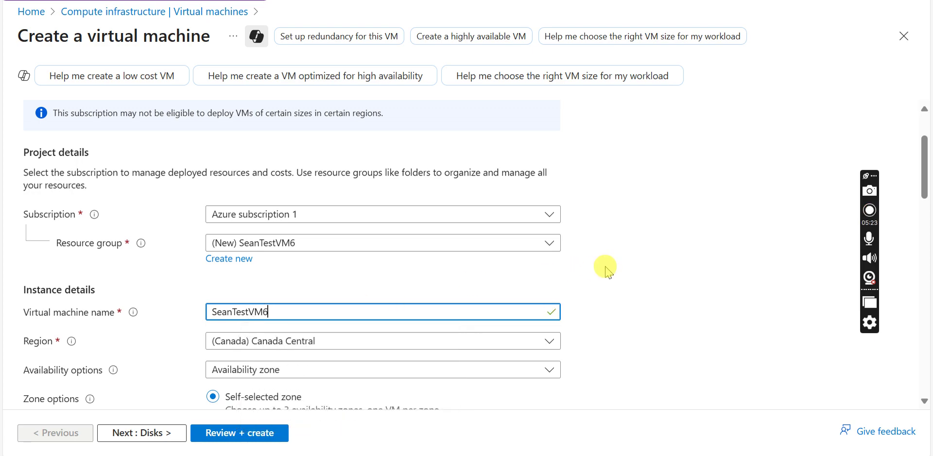
# Step: Browse the available regions, filter them by "CA" and select (Canada) Canada Central as the virtual machine's region
pyautogui.scroll(-2, 605, 267)
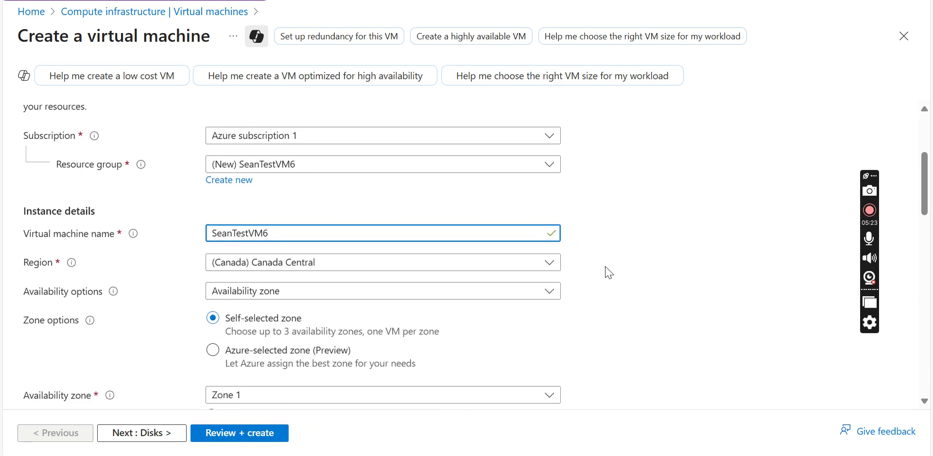
pyautogui.click(500, 254)
pyautogui.scroll(-1, 478, 121)
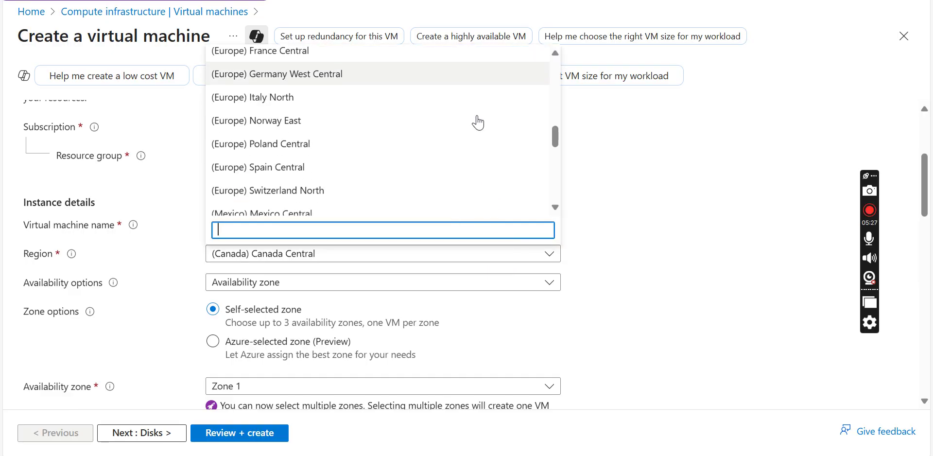
pyautogui.scroll(-5, 479, 123)
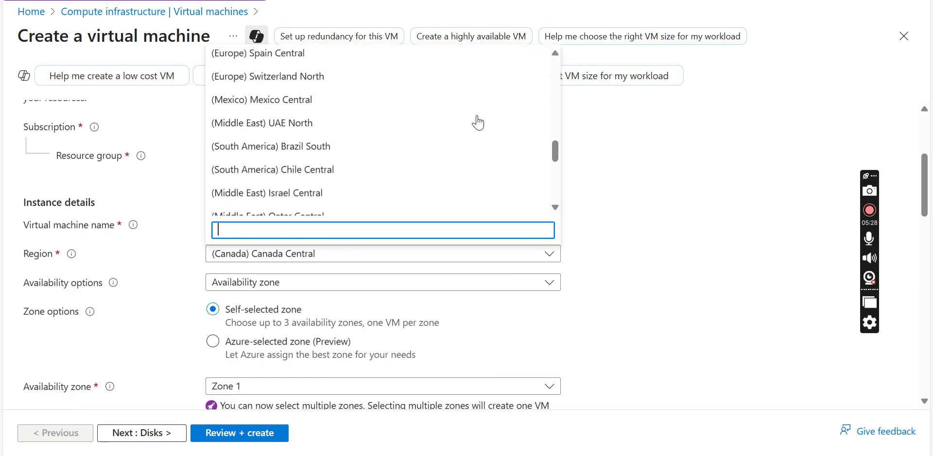
pyautogui.scroll(3, 478, 123)
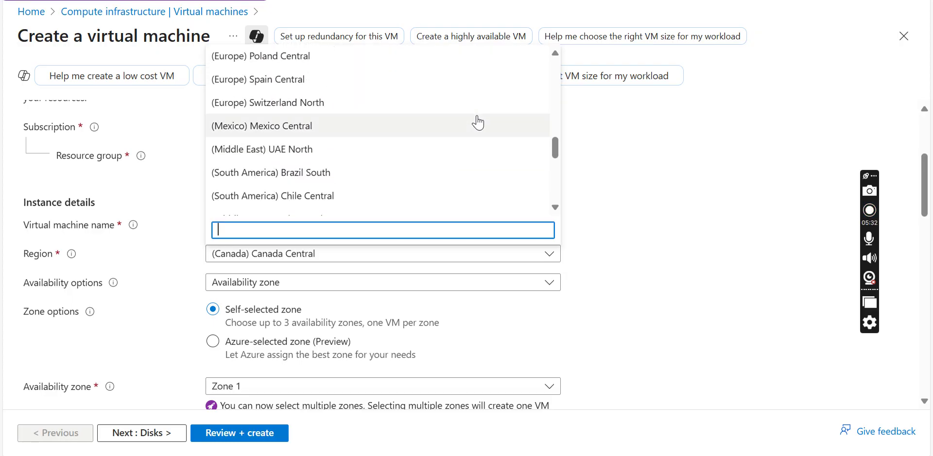
pyautogui.scroll(5, 479, 122)
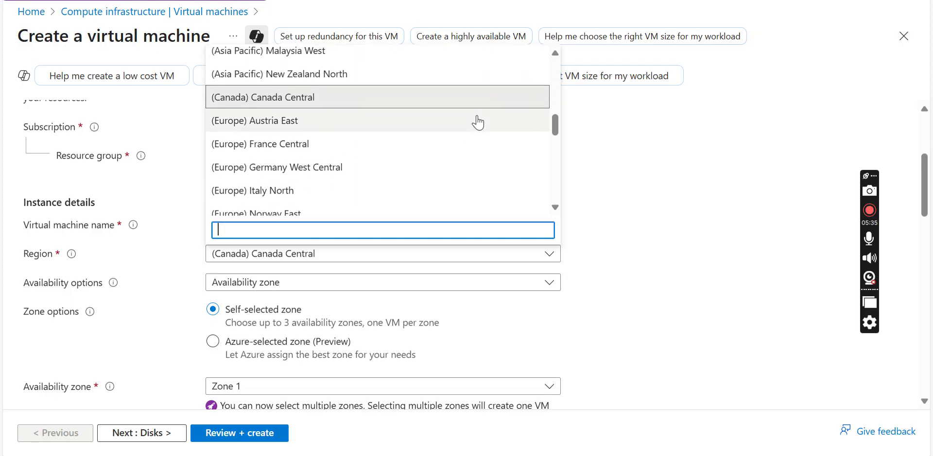
pyautogui.scroll(10, 479, 122)
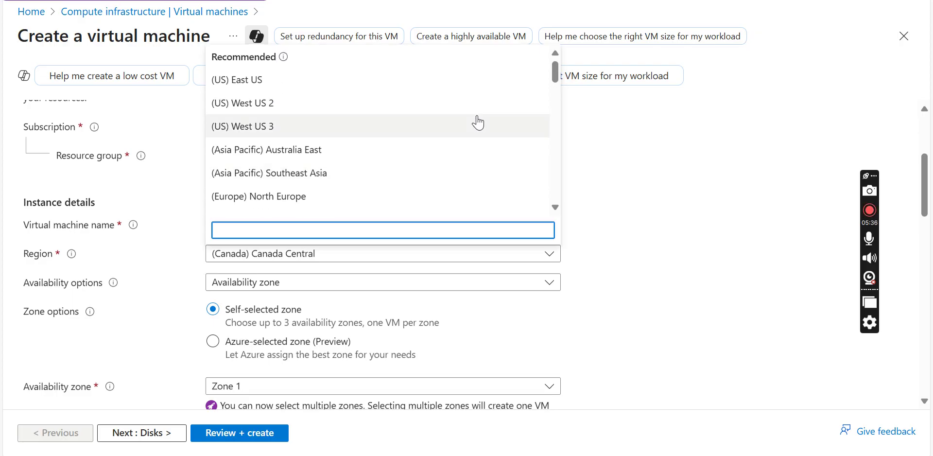
pyautogui.scroll(-1, 479, 122)
pyautogui.scroll(-4, 478, 123)
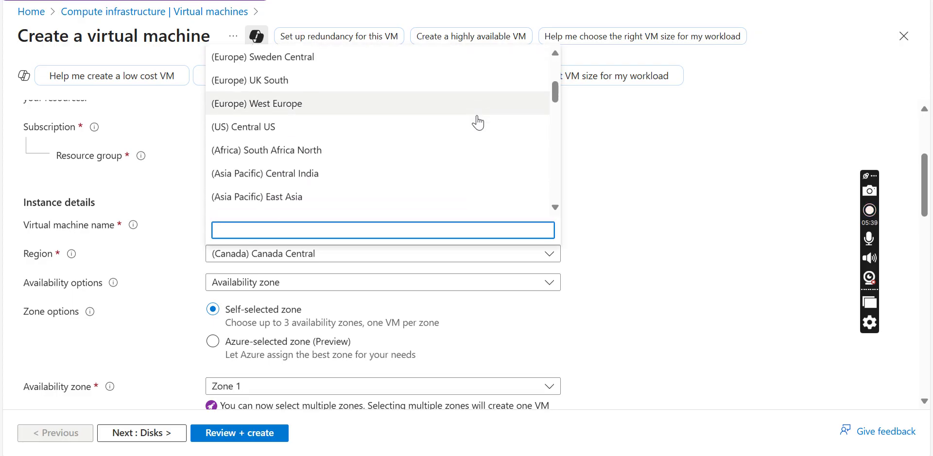
pyautogui.scroll(-3, 479, 122)
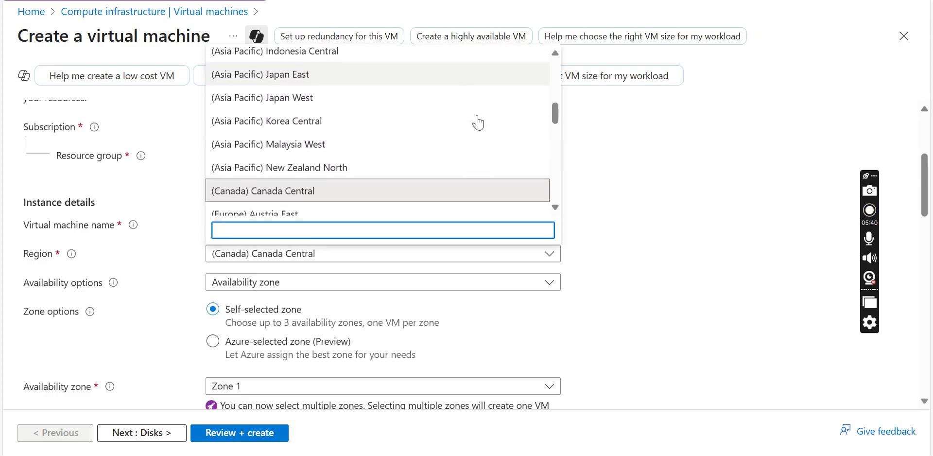
pyautogui.scroll(-5, 479, 122)
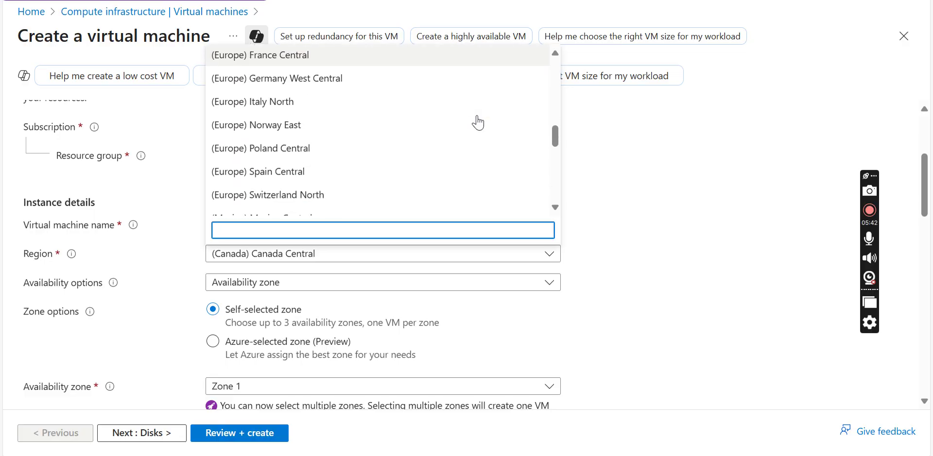
pyautogui.write('CA')
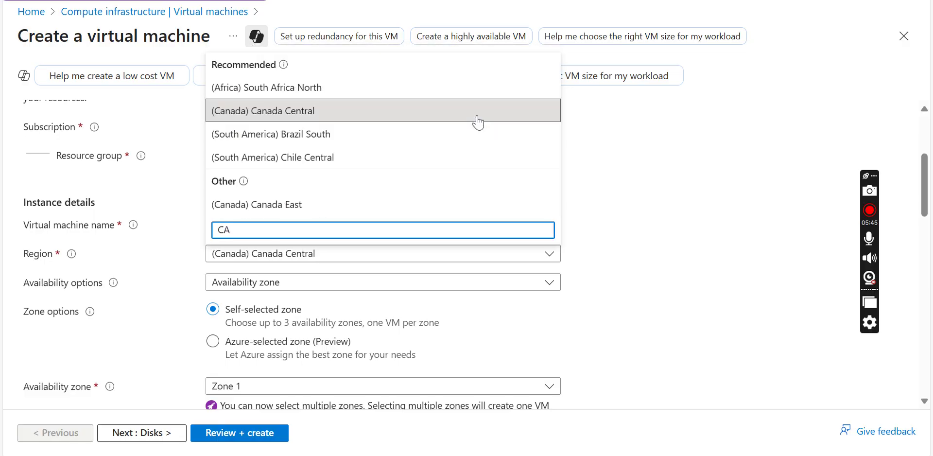
pyautogui.click(479, 123)
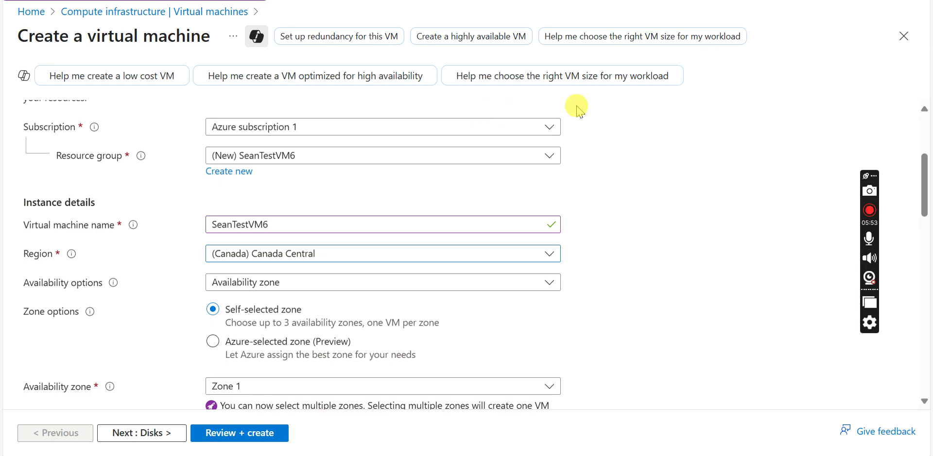
pyautogui.click(671, 187)
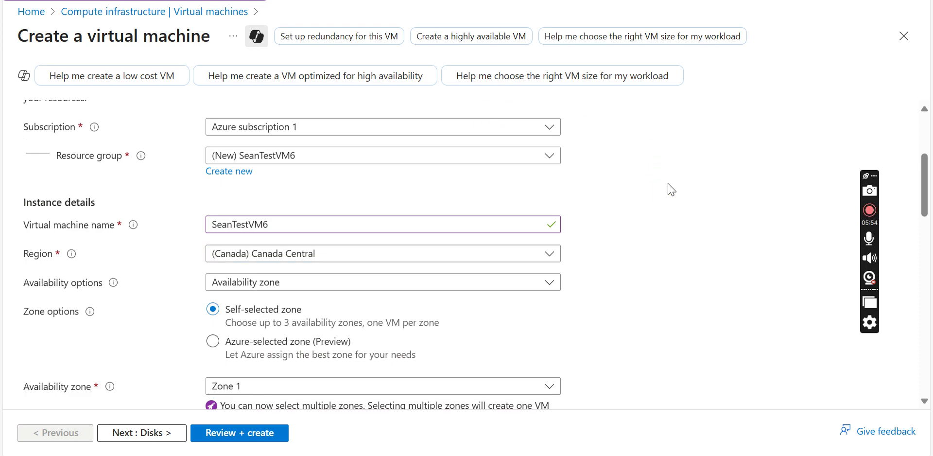
# Step: Review the availability, zone, security type, image, architecture, Spot discount and size settings of the virtual machine
pyautogui.scroll(-3, 671, 190)
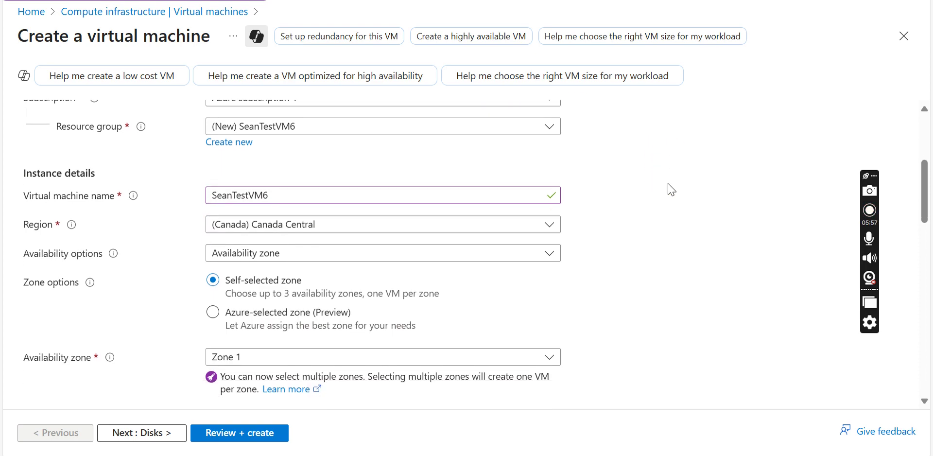
pyautogui.click(49, 154)
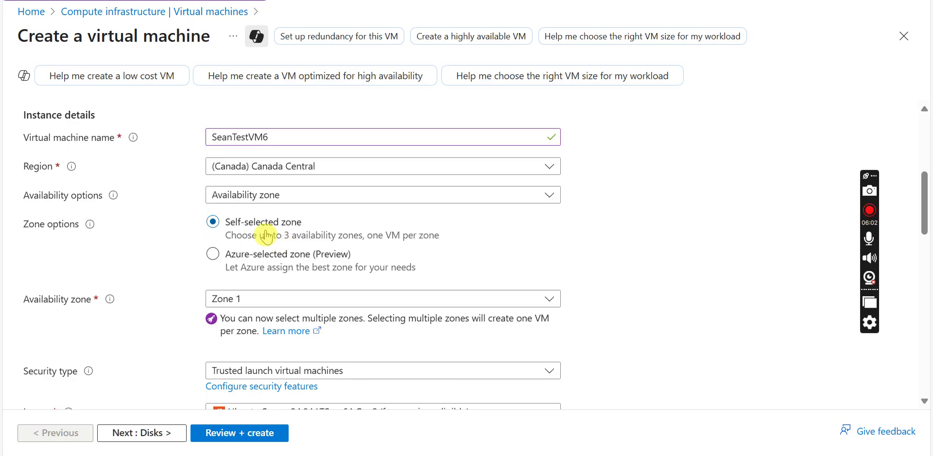
pyautogui.scroll(-2, 233, 235)
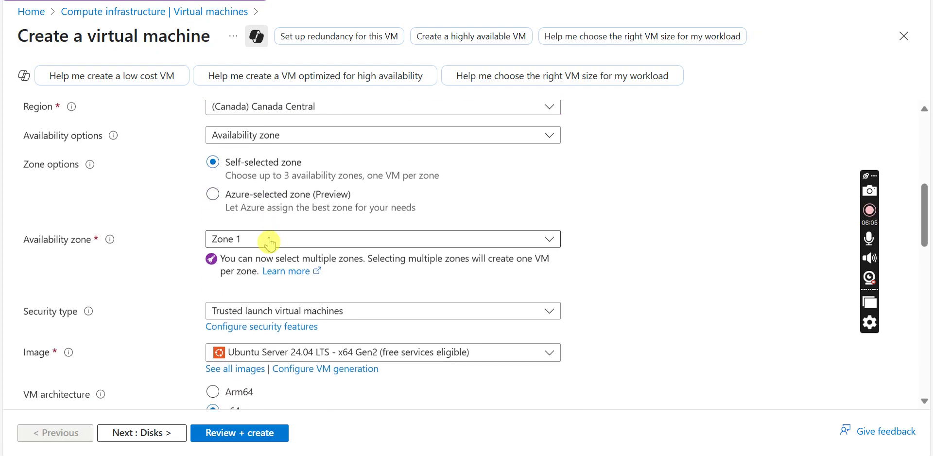
pyautogui.scroll(-1, 271, 243)
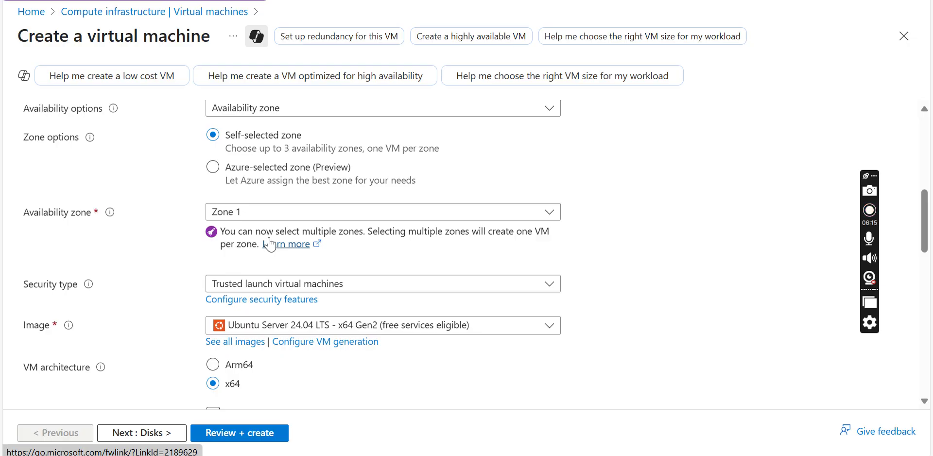
pyautogui.scroll(-4, 271, 243)
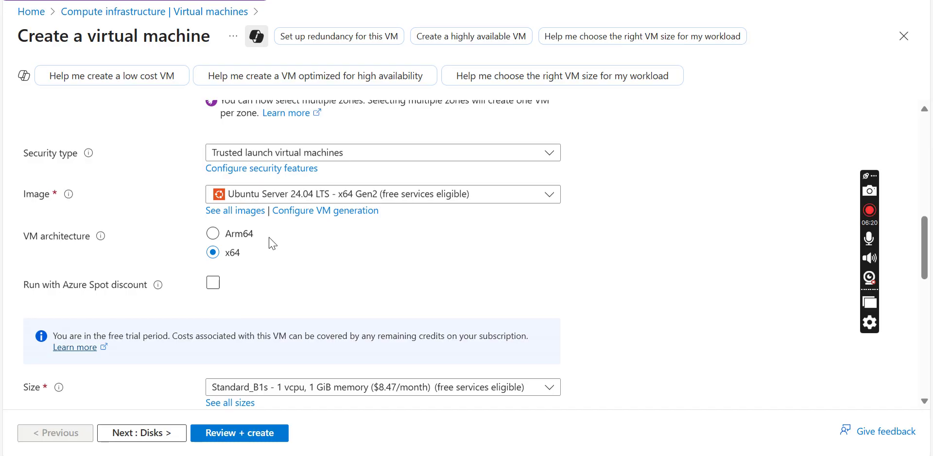
pyautogui.scroll(-1, 272, 243)
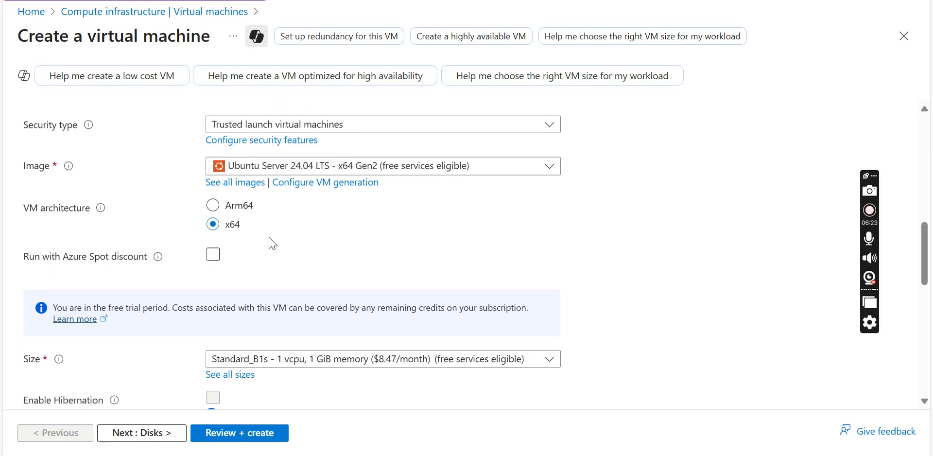
pyautogui.scroll(-1, 269, 238)
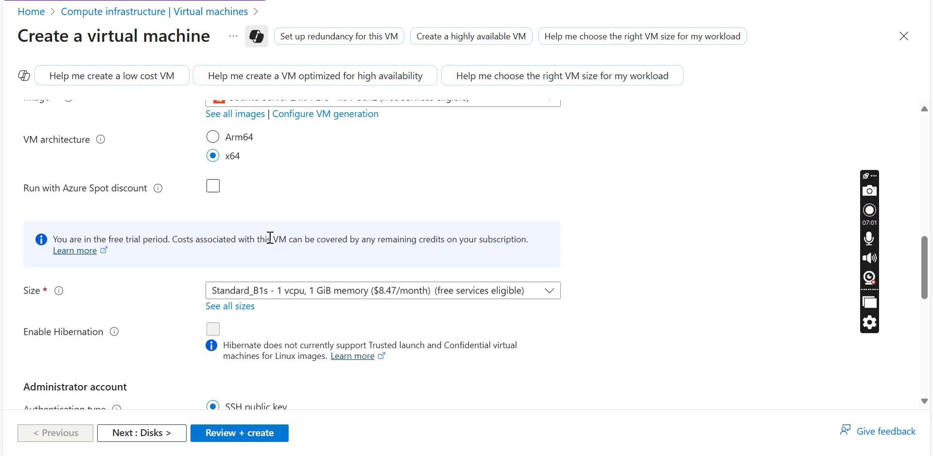
# Step: Continue to the disk settings and review the OS disk type choices, keeping Premium SSD (locally-redundant storage)
pyautogui.click(127, 438)
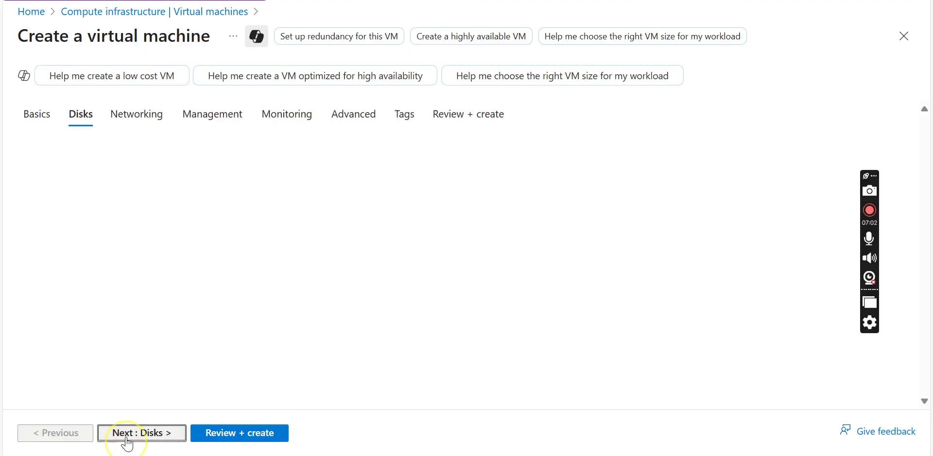
pyautogui.click(131, 353)
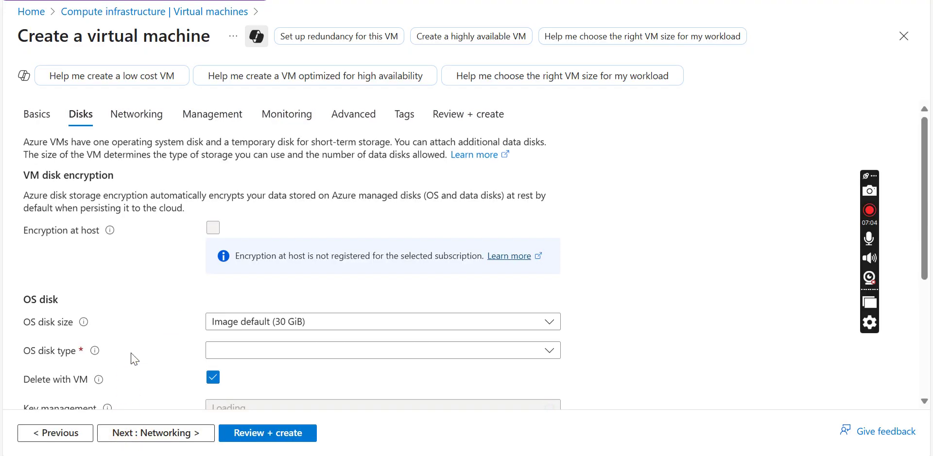
pyautogui.scroll(-4, 135, 359)
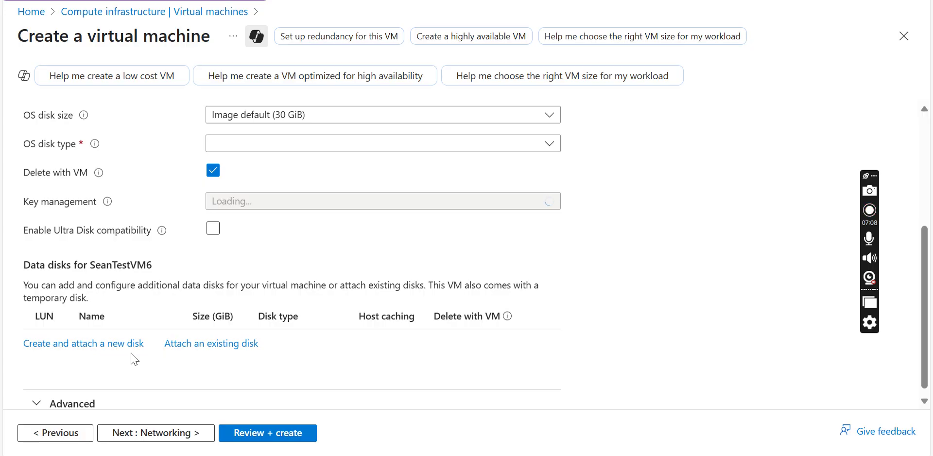
pyautogui.scroll(3, 134, 360)
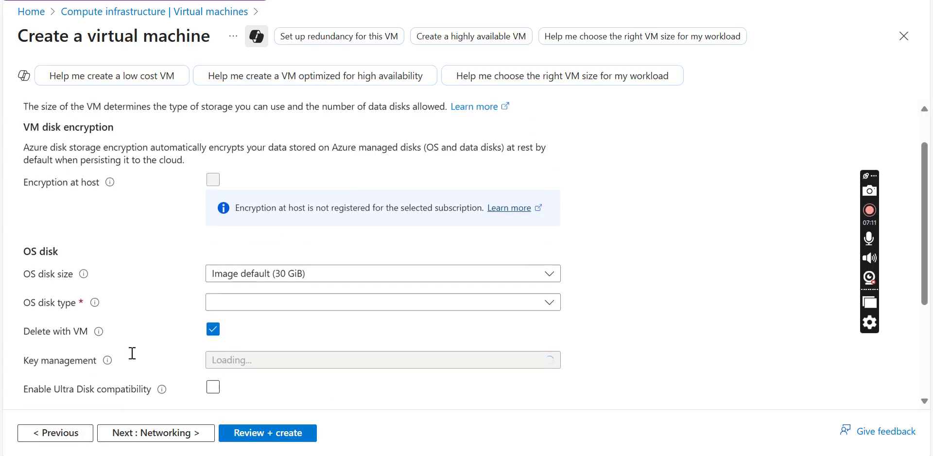
pyautogui.scroll(1, 132, 354)
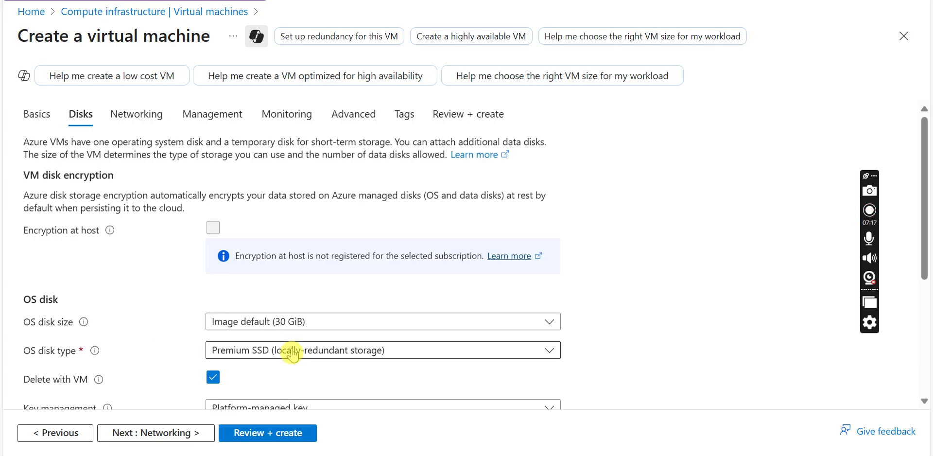
pyautogui.click(293, 355)
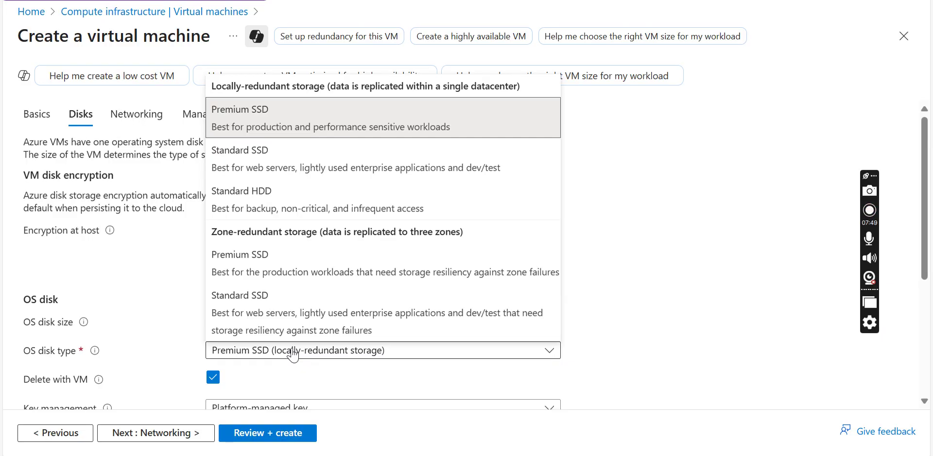
pyautogui.click(664, 230)
pyautogui.scroll(-2, 664, 230)
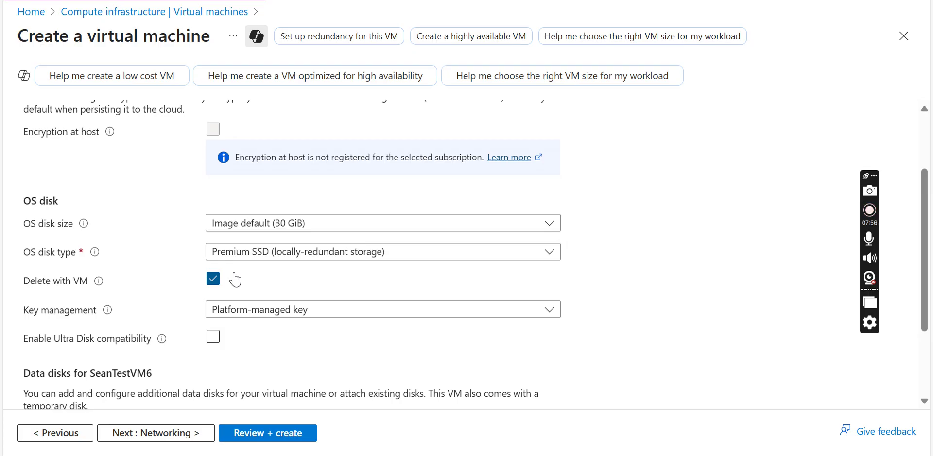
pyautogui.scroll(-2, 235, 279)
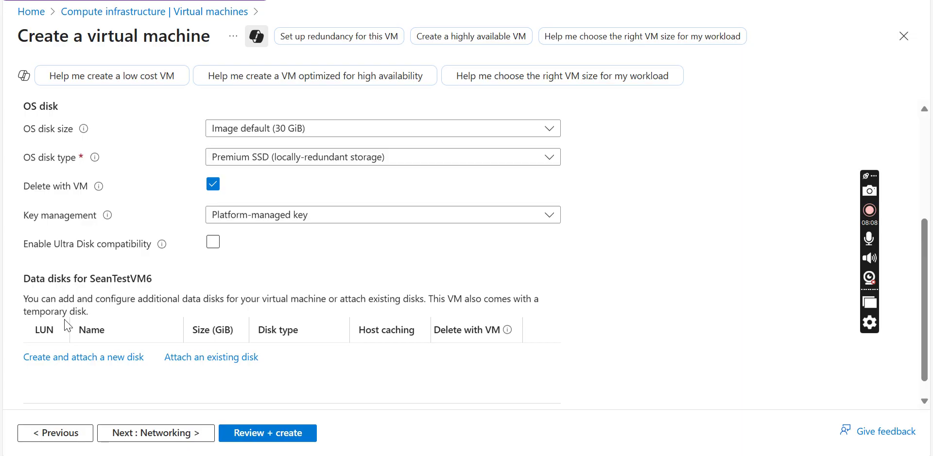
# Step: Continue to the networking settings and set the network interface's public IP to None
pyautogui.click(141, 435)
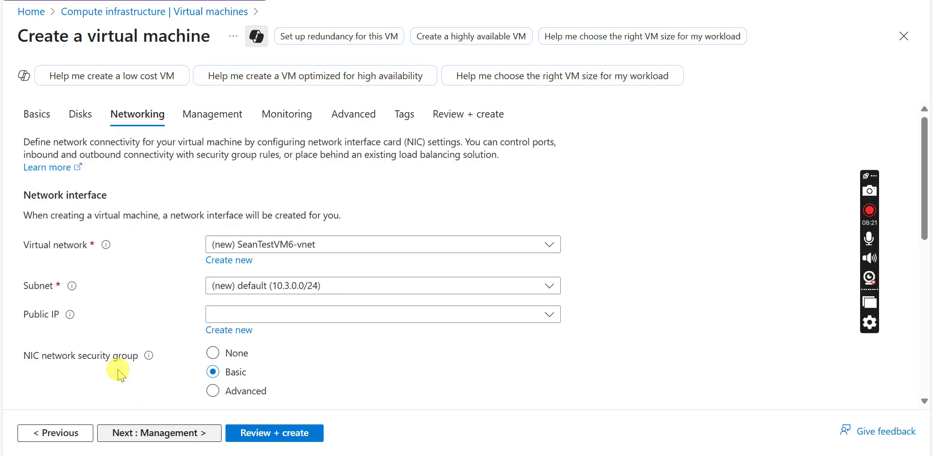
pyautogui.scroll(-1, 108, 184)
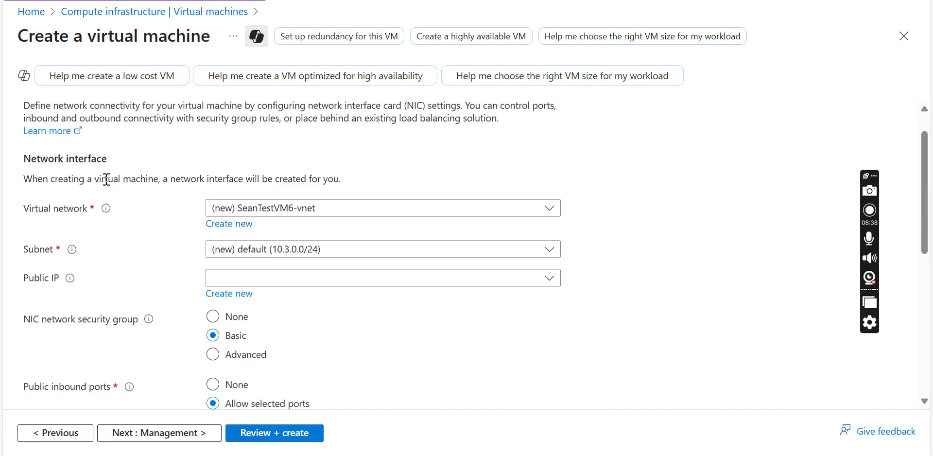
pyautogui.click(235, 297)
pyautogui.click(240, 297)
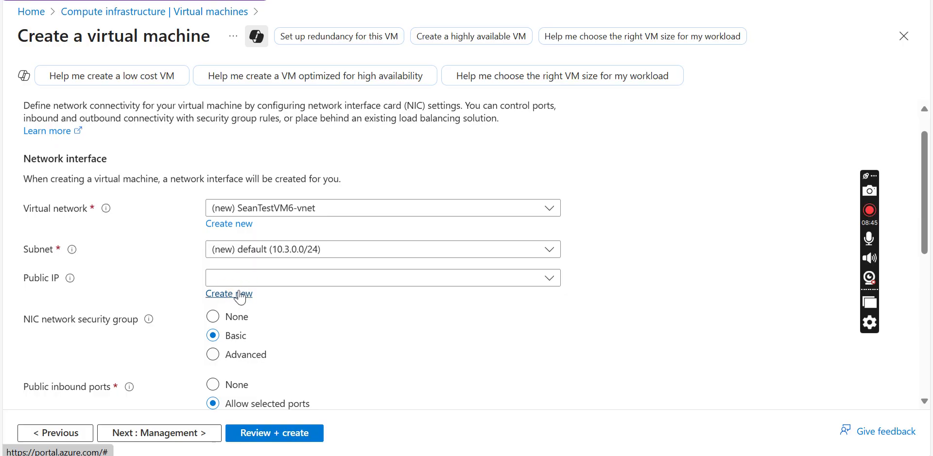
pyautogui.click(239, 295)
pyautogui.click(222, 298)
pyautogui.click(236, 289)
pyautogui.click(249, 275)
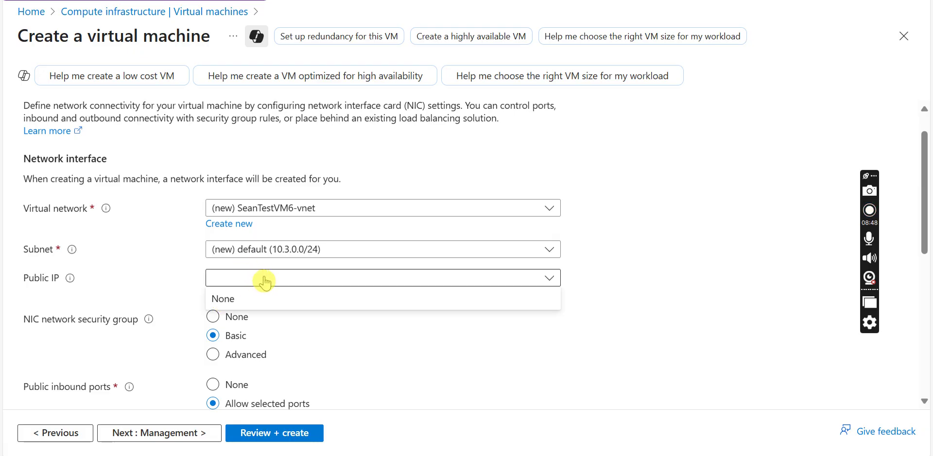
pyautogui.click(245, 299)
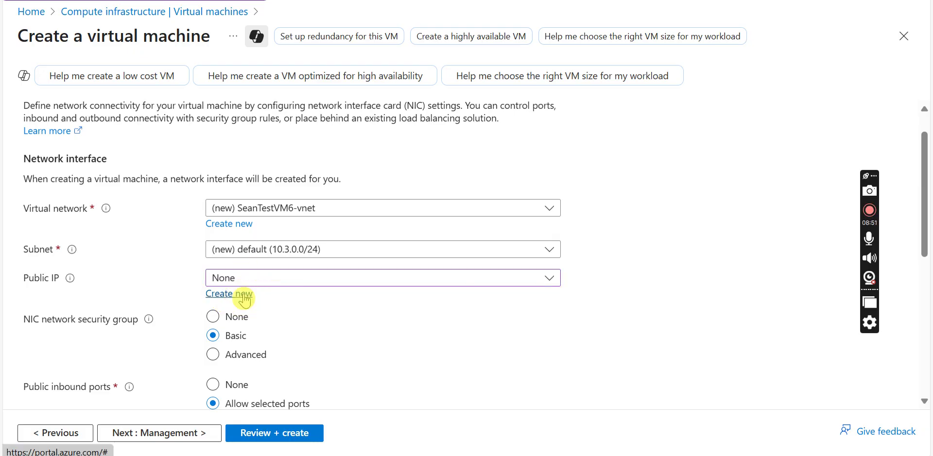
# Step: Create a new public IP address named SeanTestVM6 for the network interface, keeping static assignment and availability Zone 1
pyautogui.click(245, 299)
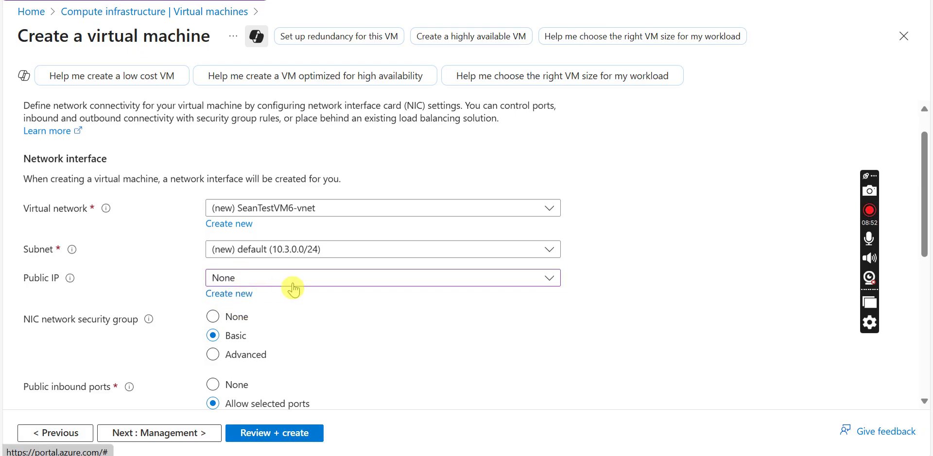
pyautogui.click(220, 295)
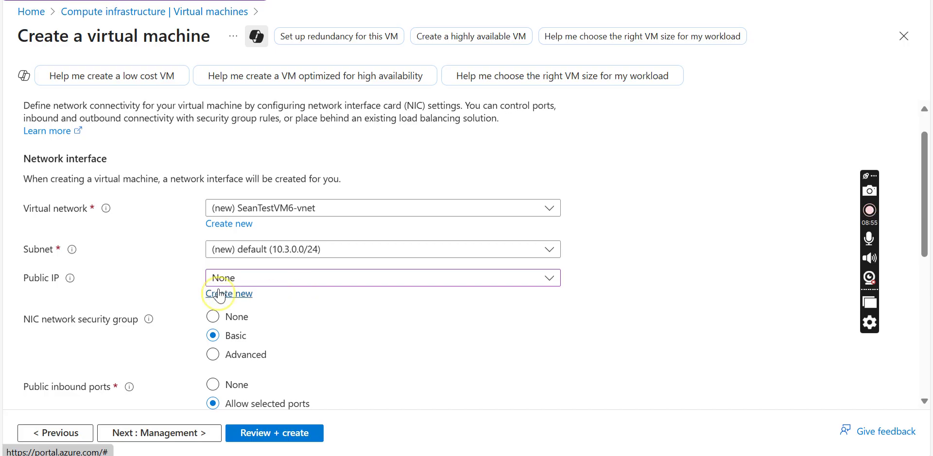
pyautogui.click(578, 120)
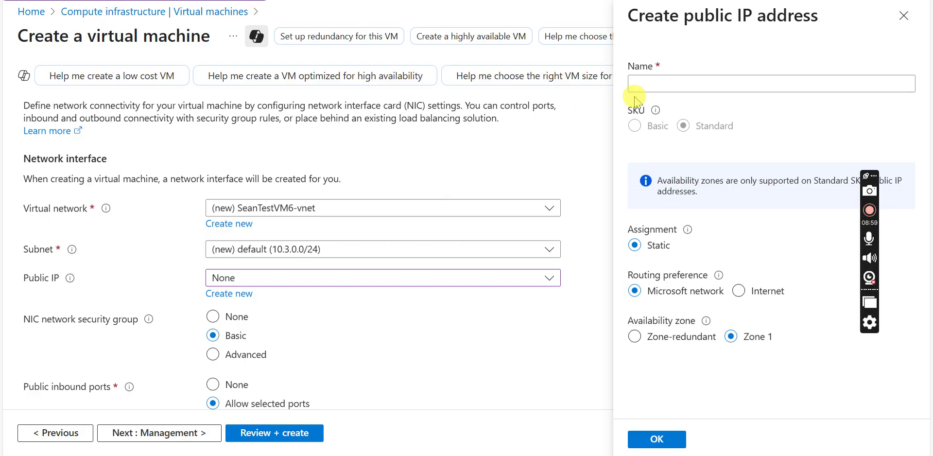
pyautogui.click(680, 84)
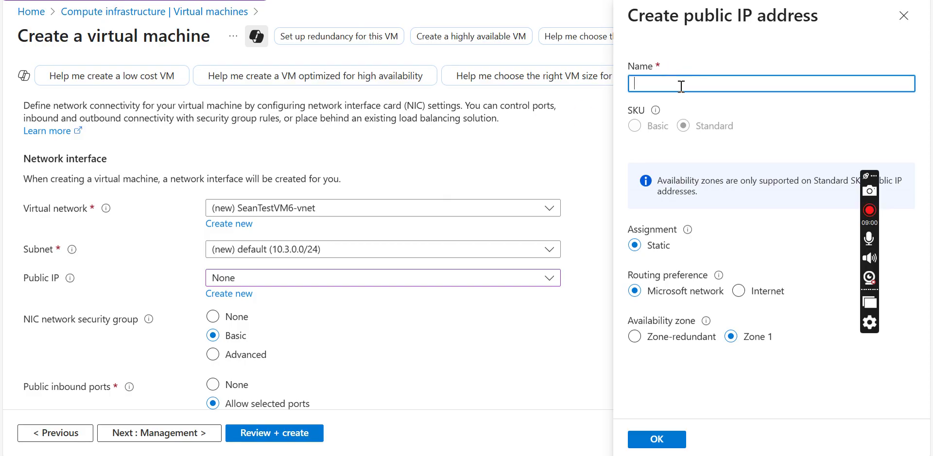
pyautogui.write('SM')
pyautogui.press('BackSpace')
pyautogui.press('BackSpace')
pyautogui.write('Se')
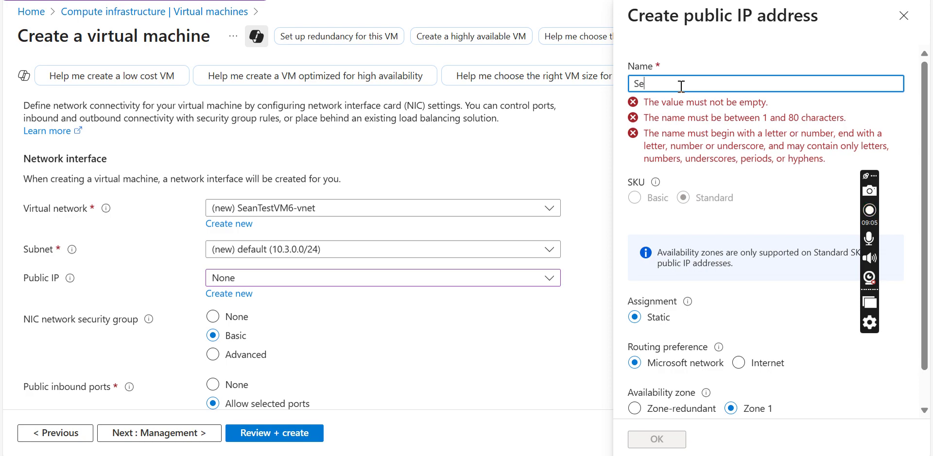
pyautogui.write('anTestVM')
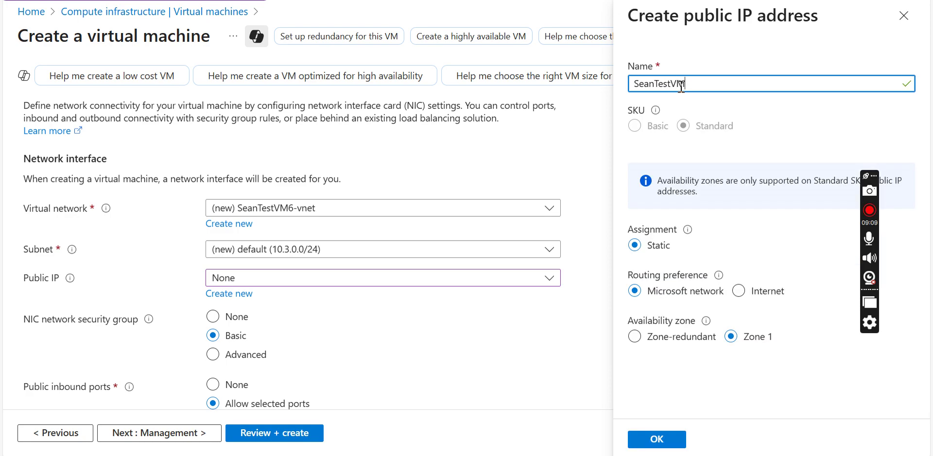
pyautogui.write('6')
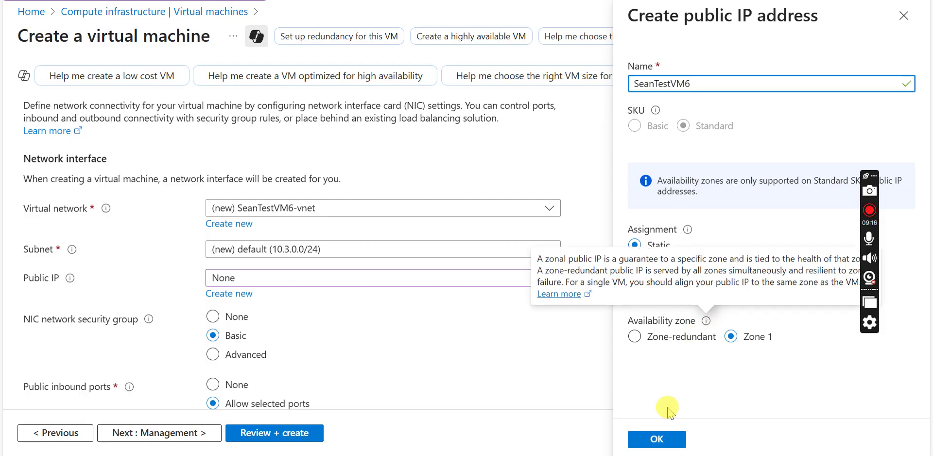
pyautogui.click(666, 441)
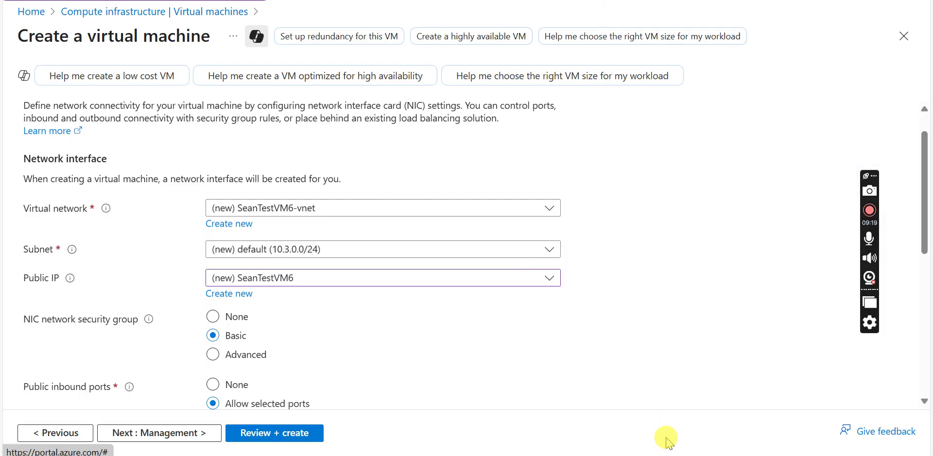
# Step: Keep SSH (22) as the allowed inbound port and enable deletion of the public IP and NIC when the VM is deleted
pyautogui.scroll(-2, 467, 350)
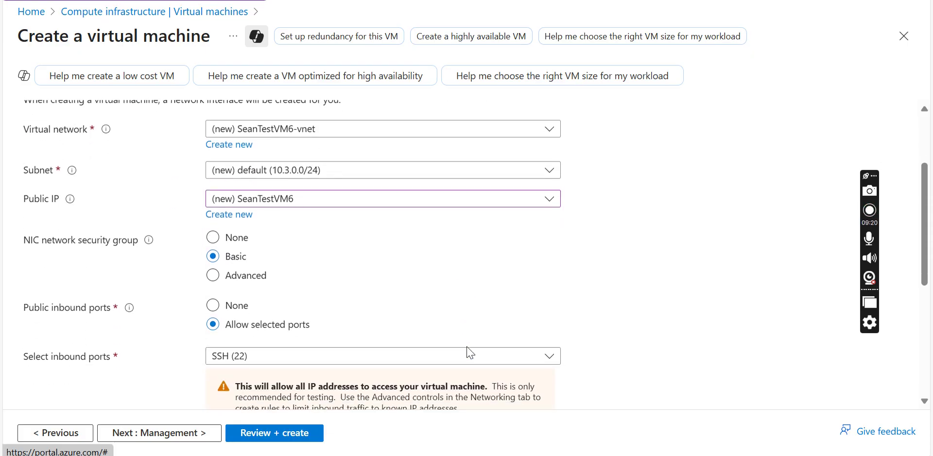
pyautogui.scroll(-1, 471, 353)
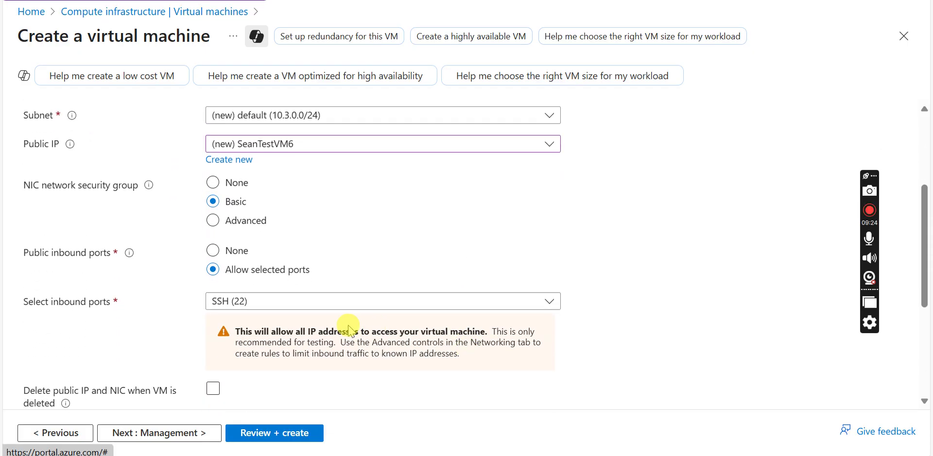
pyautogui.click(212, 252)
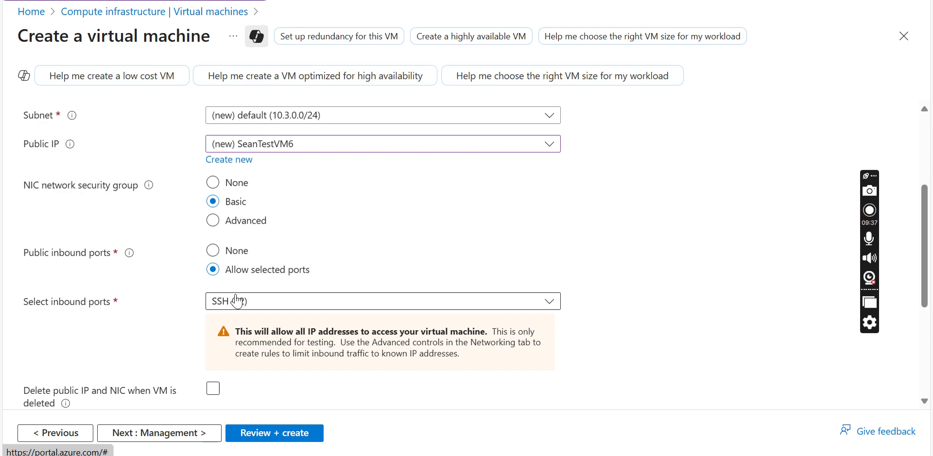
pyautogui.scroll(-1, 237, 301)
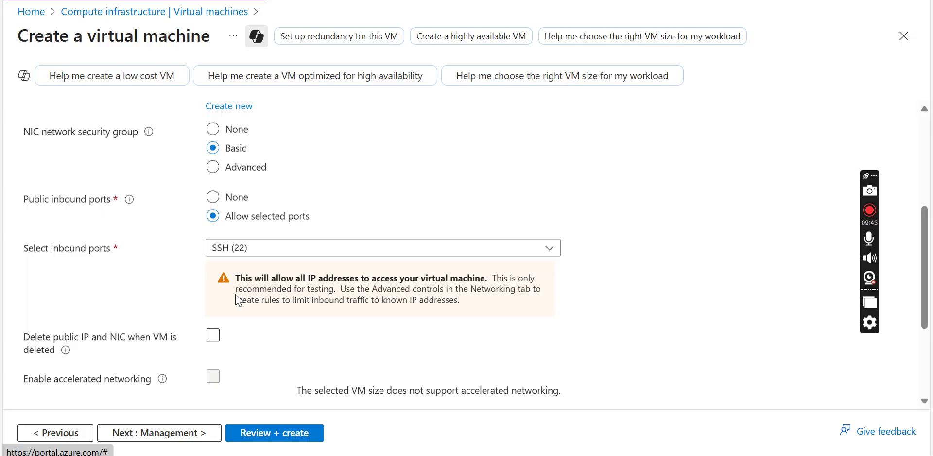
pyautogui.click(213, 335)
pyautogui.click(211, 343)
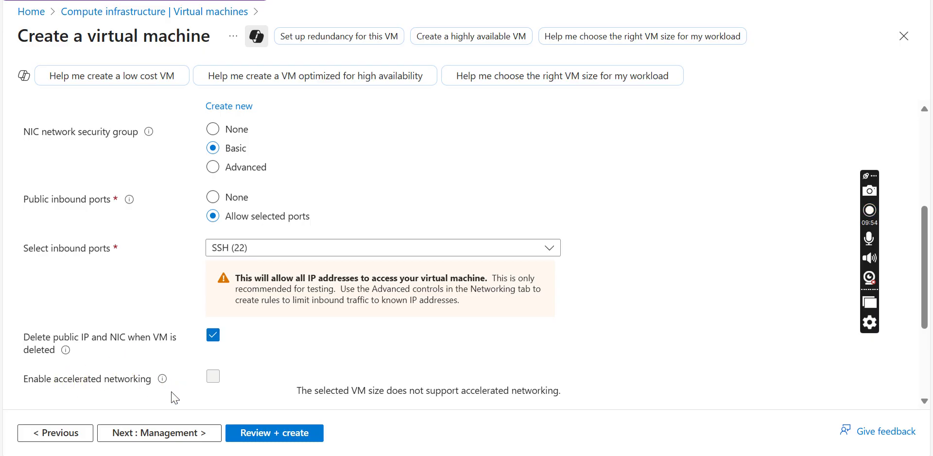
# Step: Continue to the management settings and review the Defender, managed identity, Microsoft Entra ID, auto-shutdown, backup and guest OS update options
pyautogui.click(166, 435)
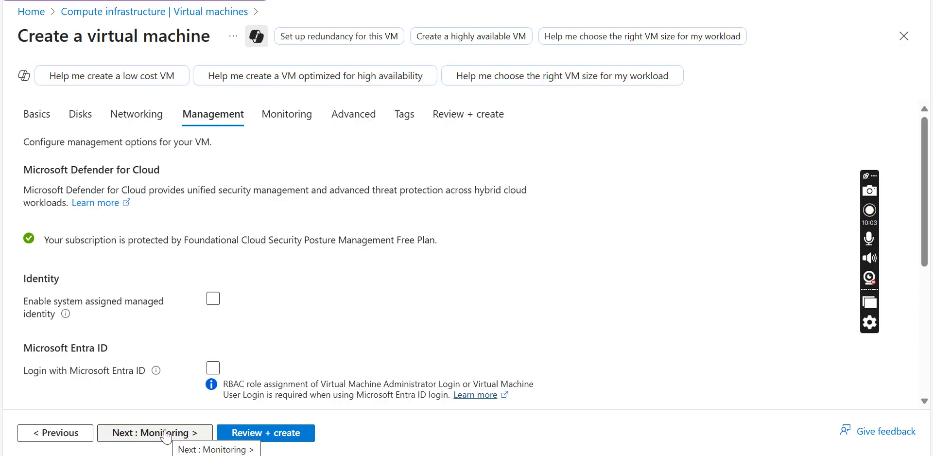
pyautogui.scroll(-1, 167, 311)
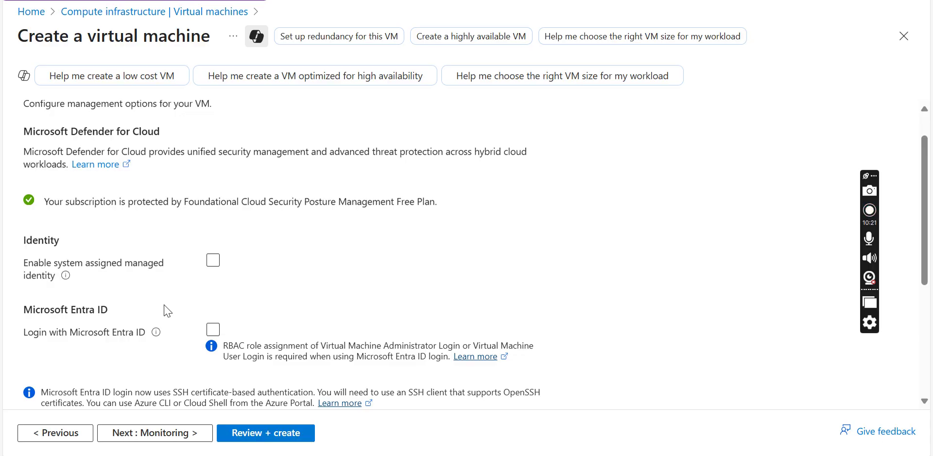
pyautogui.scroll(-1, 167, 312)
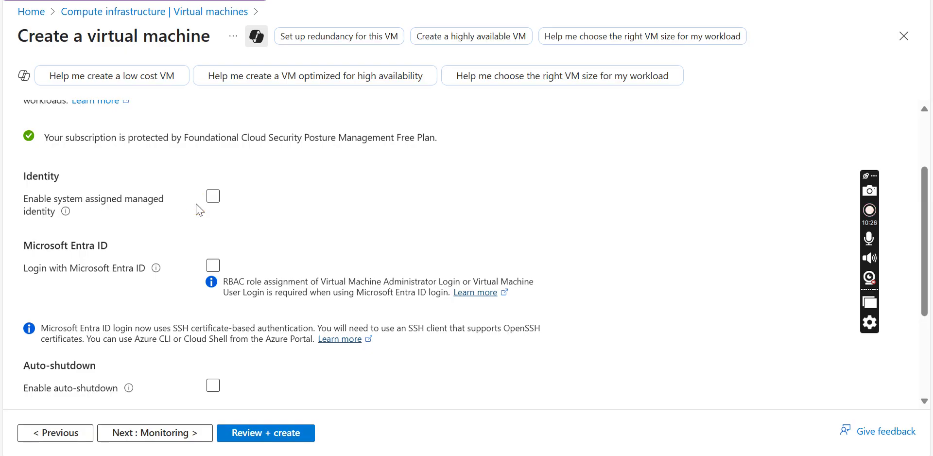
pyautogui.scroll(-1, 200, 210)
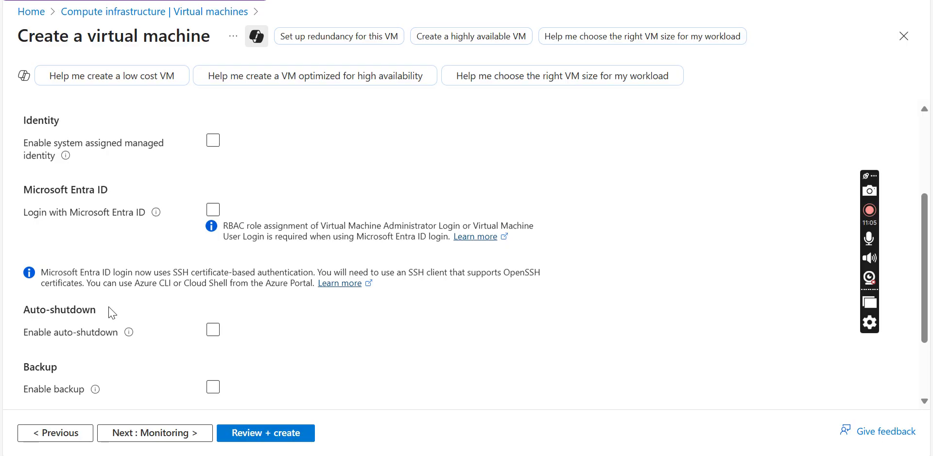
pyautogui.scroll(-2, 111, 313)
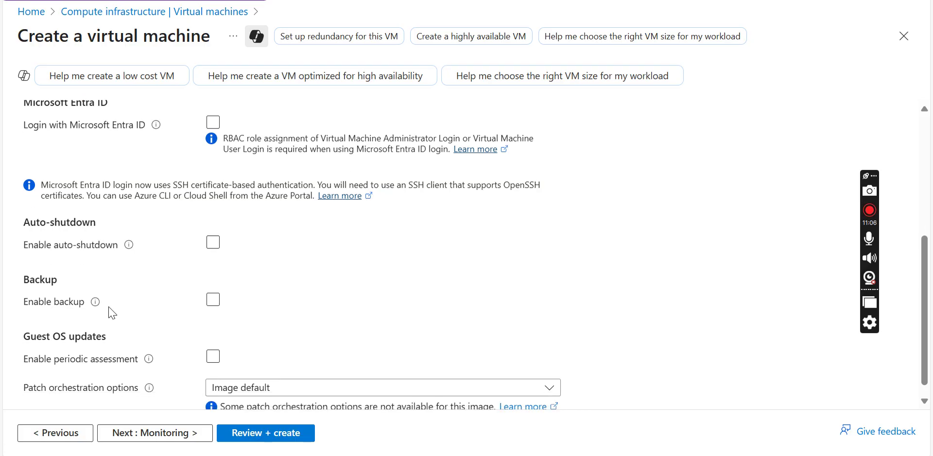
# Step: Try enabling backup for the virtual machine and turn it off again
pyautogui.moveTo(95, 303)
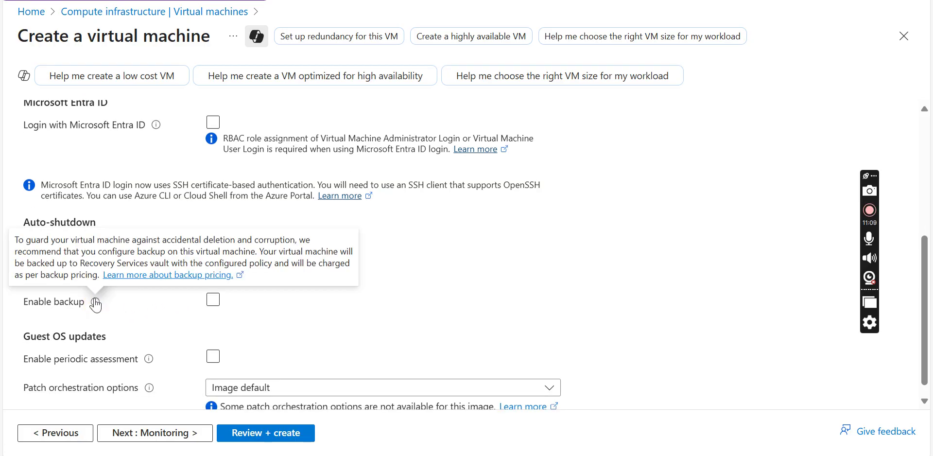
pyautogui.click(130, 307)
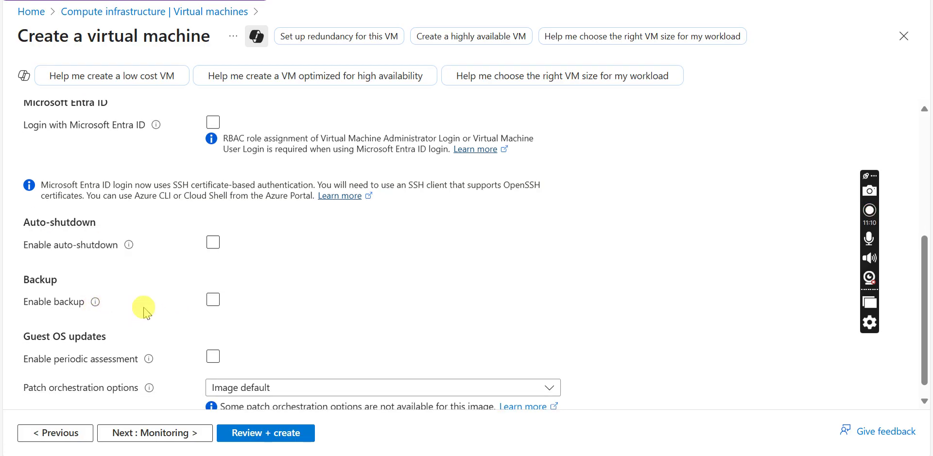
pyautogui.click(212, 301)
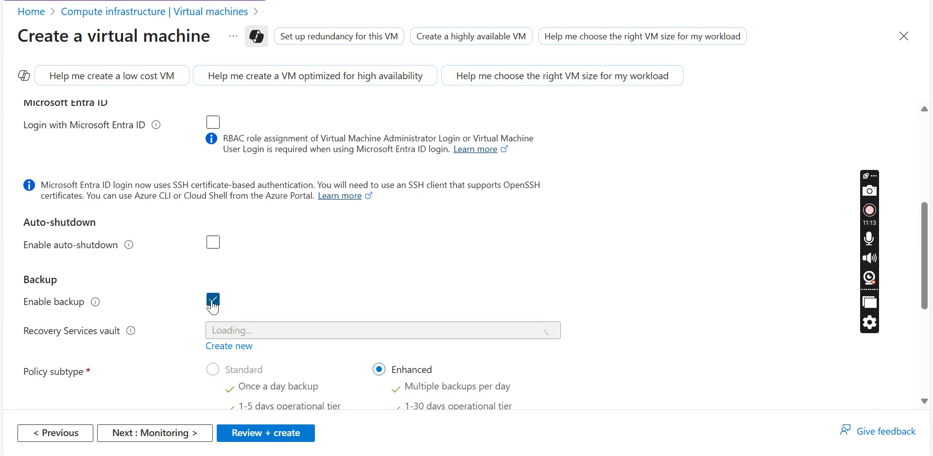
pyautogui.click(213, 306)
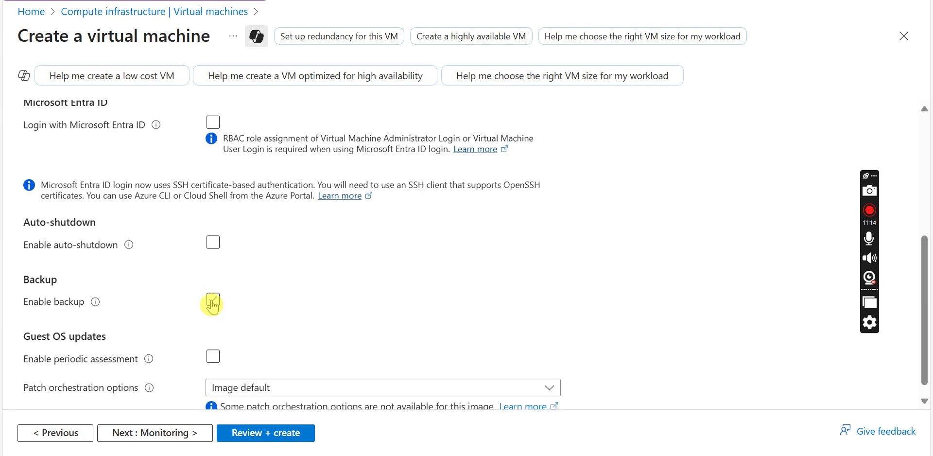
pyautogui.click(213, 306)
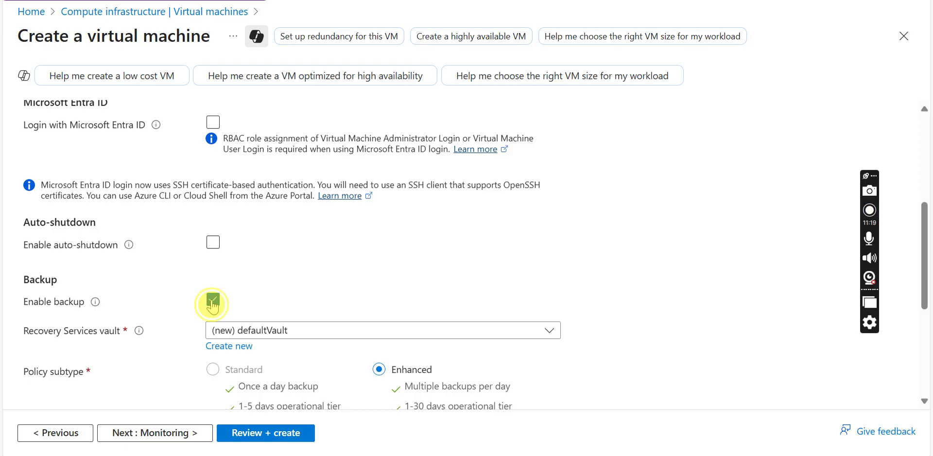
pyautogui.click(213, 306)
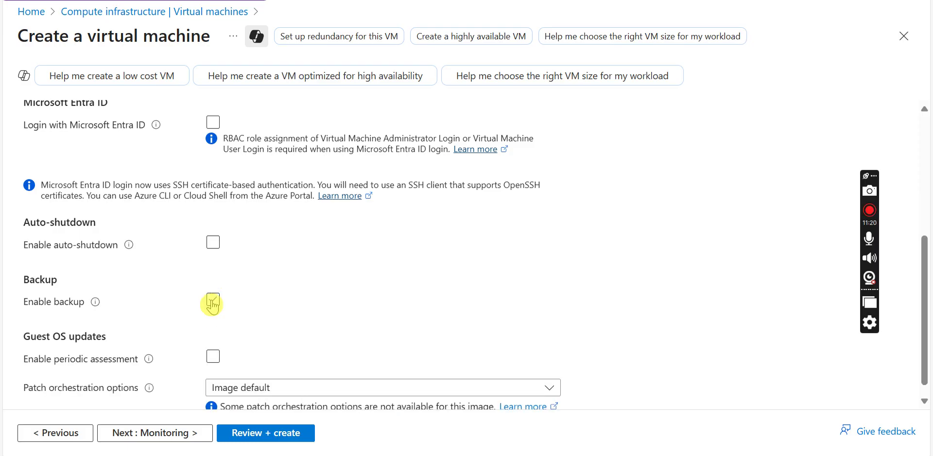
# Step: Continue to the monitoring settings and enable recommended alert rules, closing the alert rule setup without saving it
pyautogui.click(170, 433)
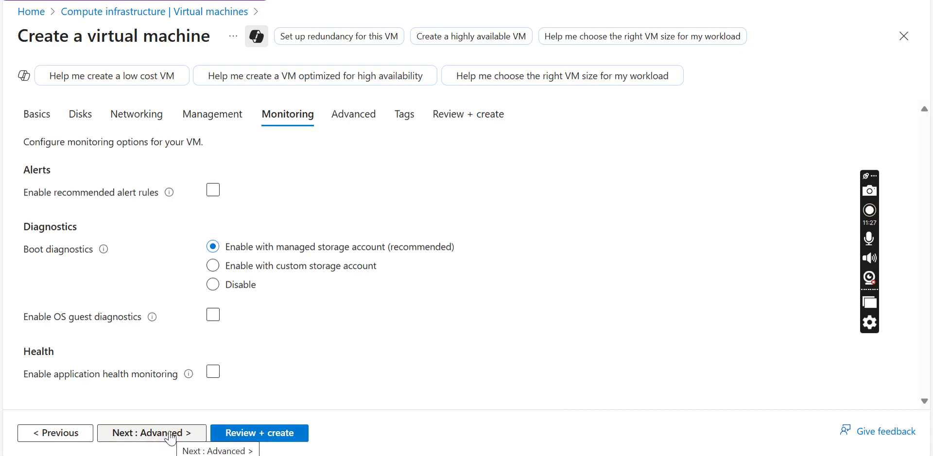
pyautogui.click(214, 190)
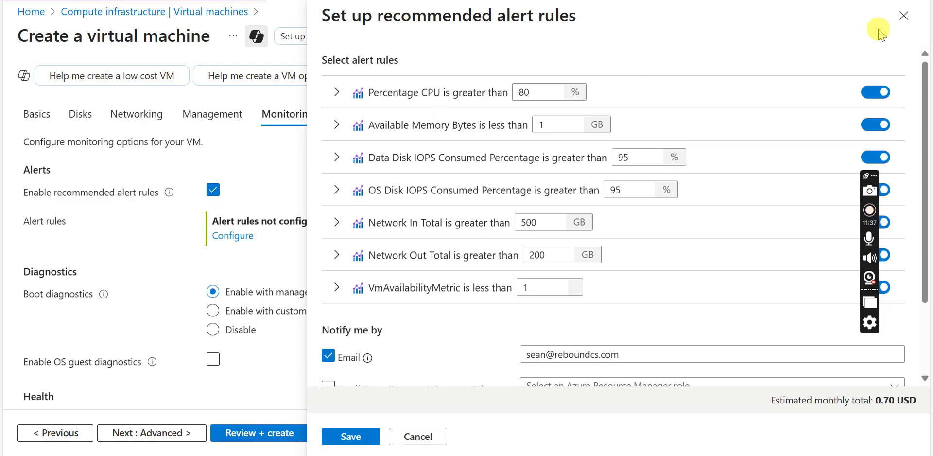
pyautogui.click(901, 20)
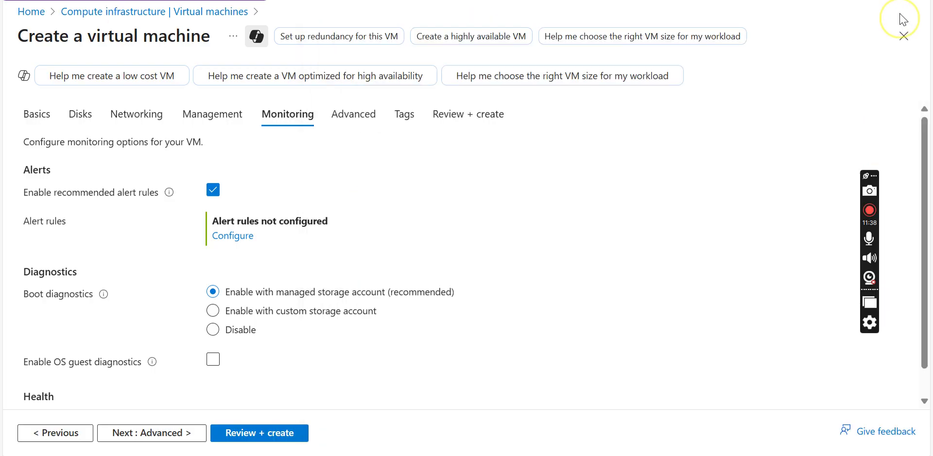
# Step: Review the advanced extension, VM application, custom data, user data and host options, and proceed through the tags to the final review
pyautogui.click(154, 437)
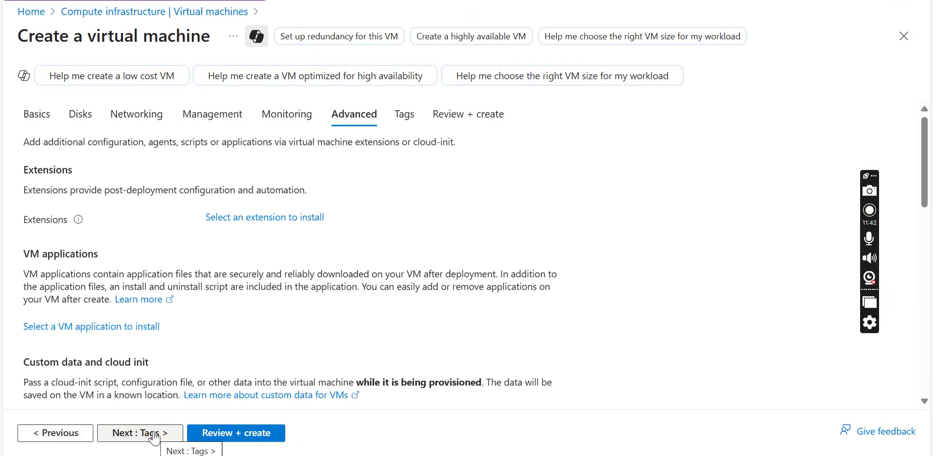
pyautogui.scroll(-3, 232, 319)
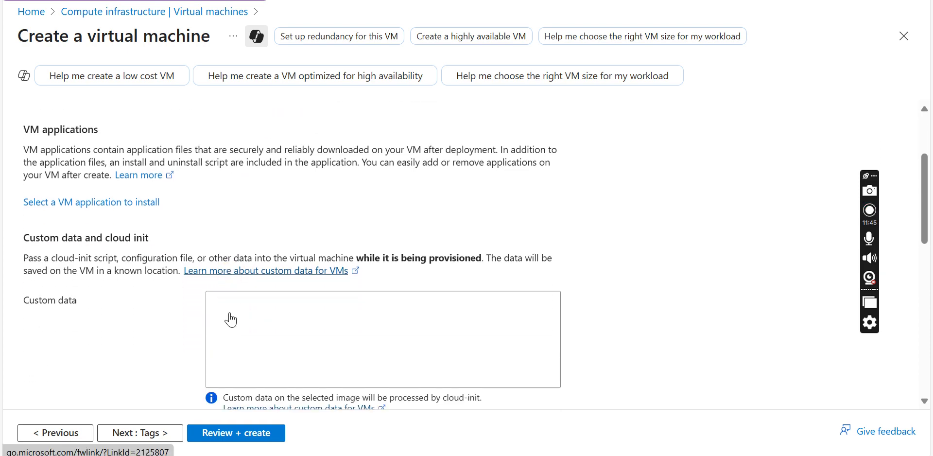
pyautogui.scroll(-2, 231, 312)
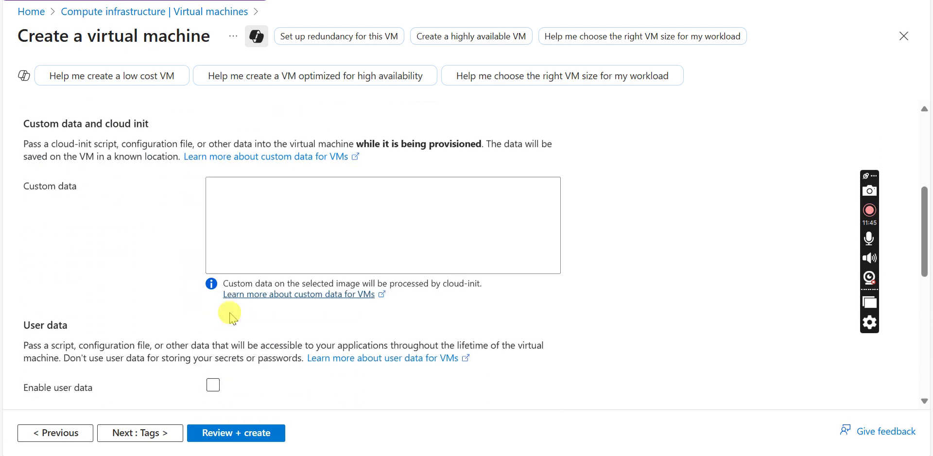
pyautogui.click(245, 228)
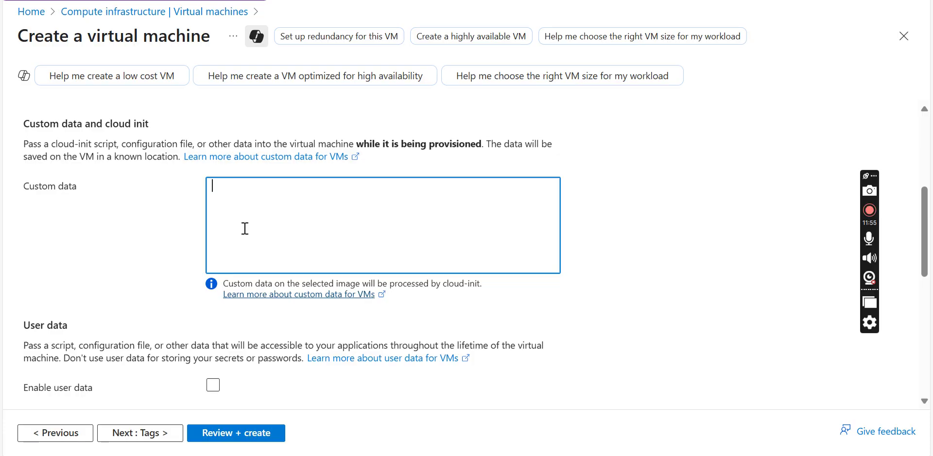
pyautogui.scroll(5, 245, 228)
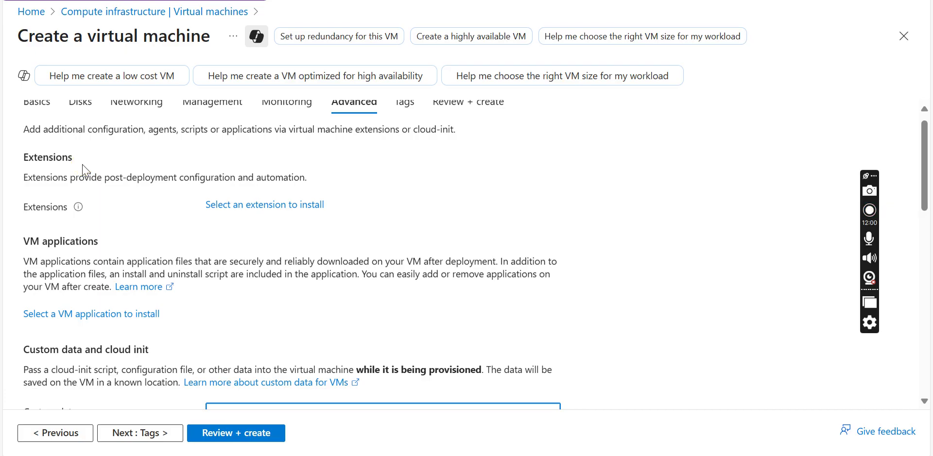
pyautogui.scroll(-9, 72, 316)
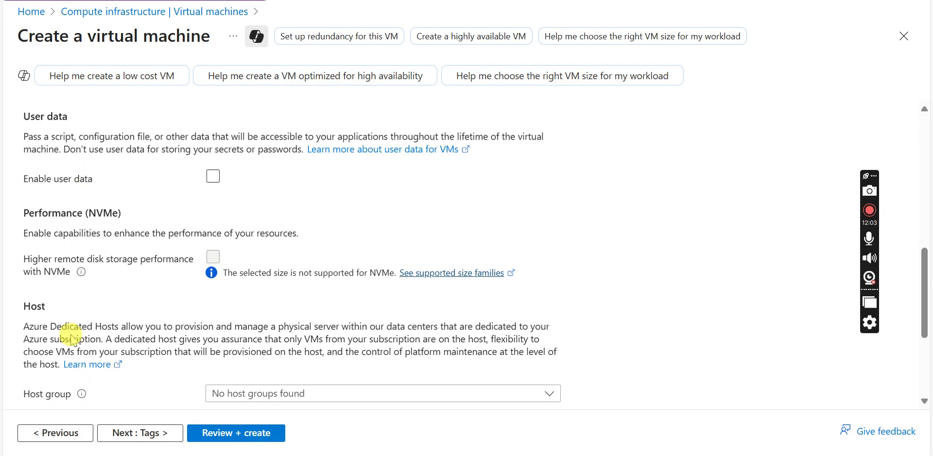
pyautogui.click(125, 428)
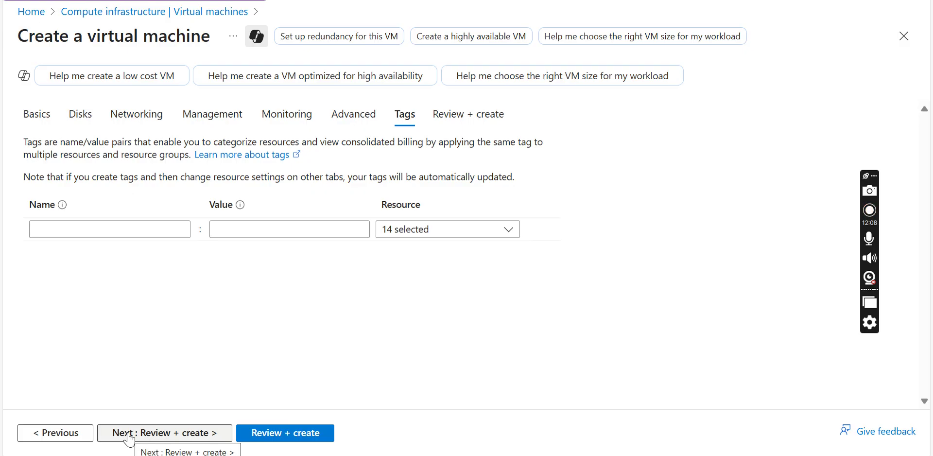
pyautogui.click(129, 436)
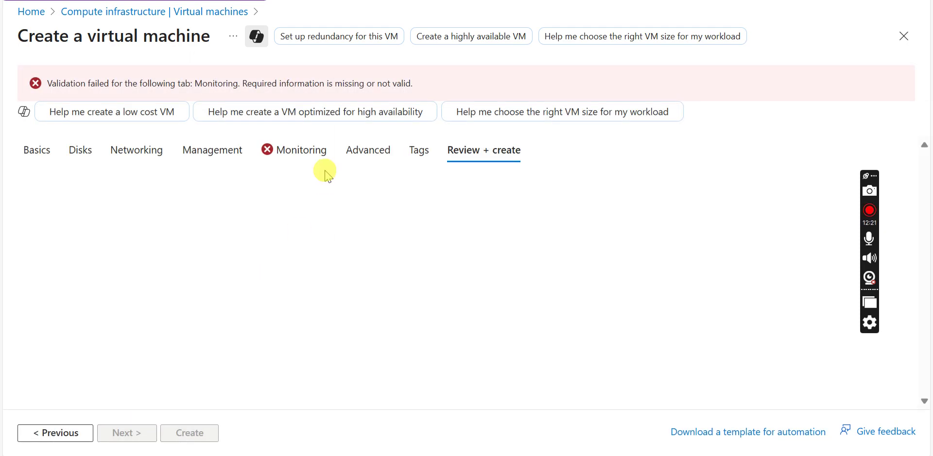
# Step: Return to the monitoring settings, disable the recommended alert rules and resubmit the virtual machine for validation
pyautogui.click(309, 158)
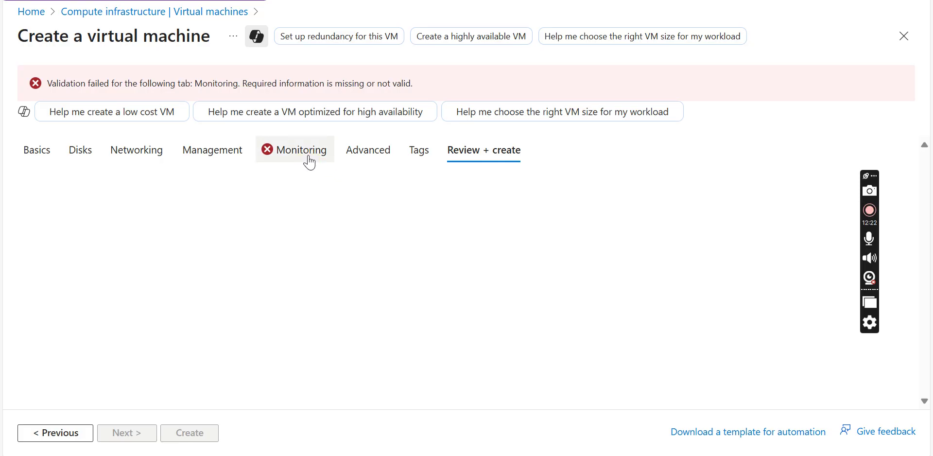
pyautogui.click(309, 159)
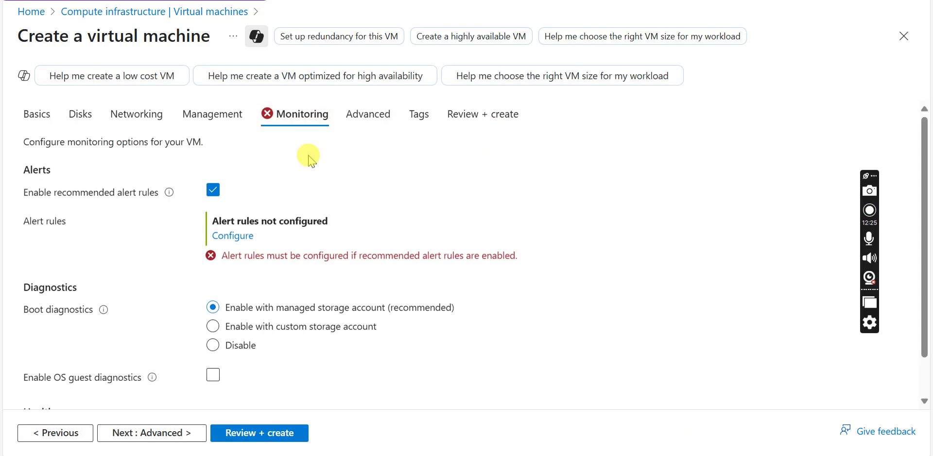
pyautogui.click(213, 191)
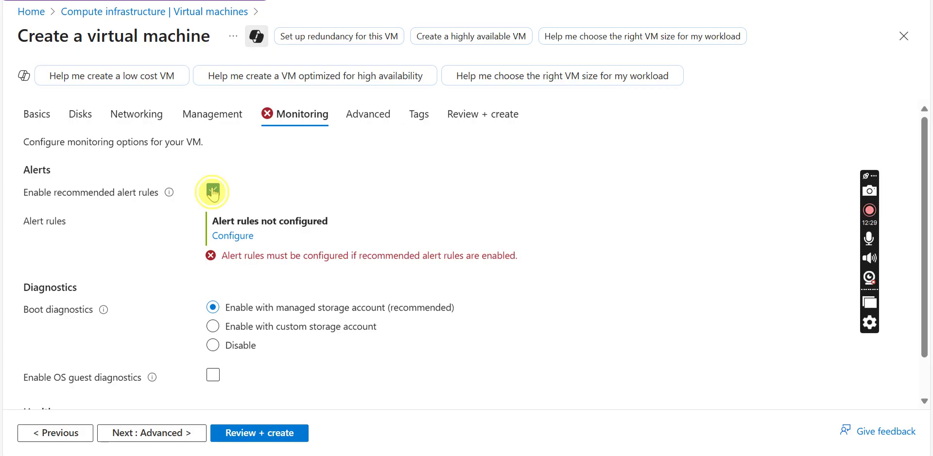
pyautogui.click(258, 432)
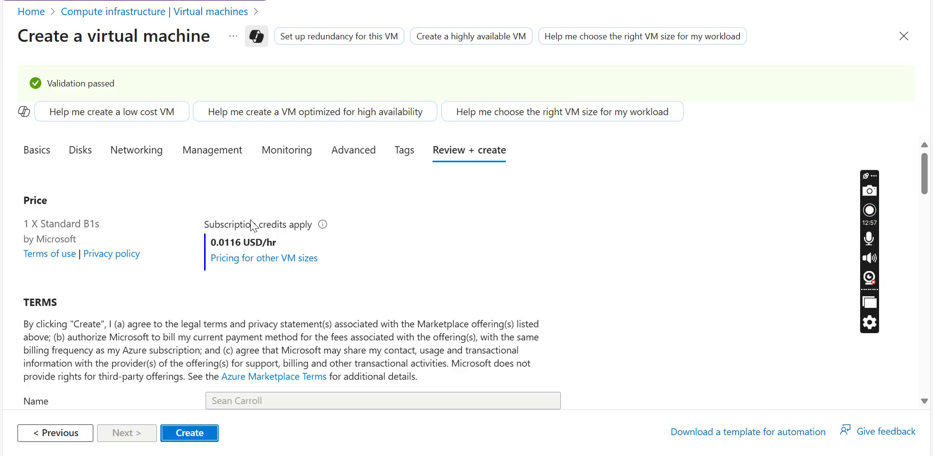
# Step: Review the terms, create the virtual machine, and generate its new SSH key pair, downloading the private key
pyautogui.scroll(-2, 253, 226)
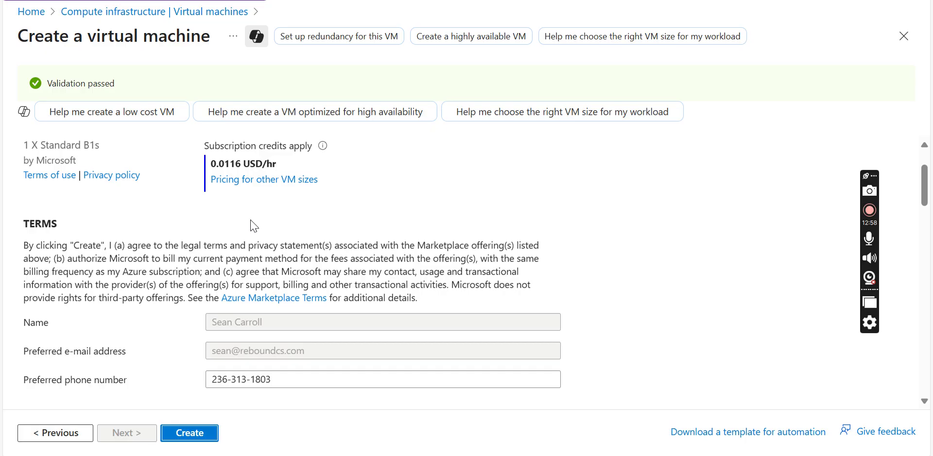
pyautogui.click(208, 435)
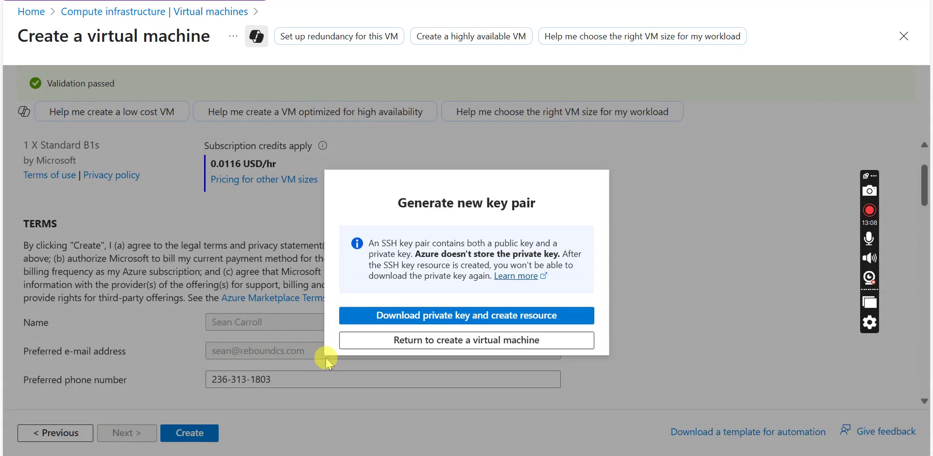
pyautogui.click(412, 315)
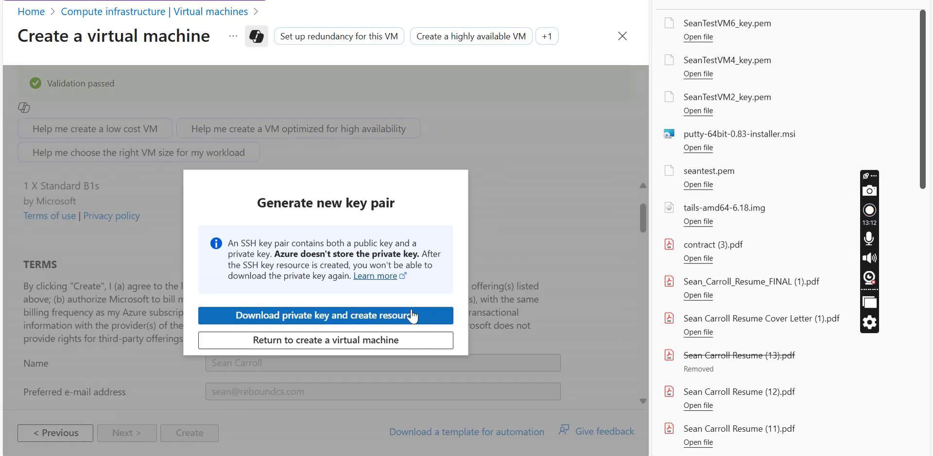
pyautogui.click(571, 193)
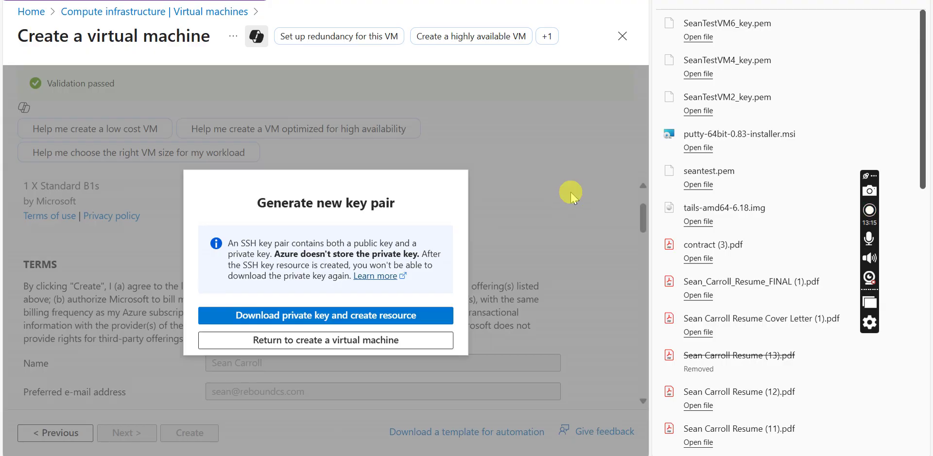
pyautogui.doubleClick(571, 191)
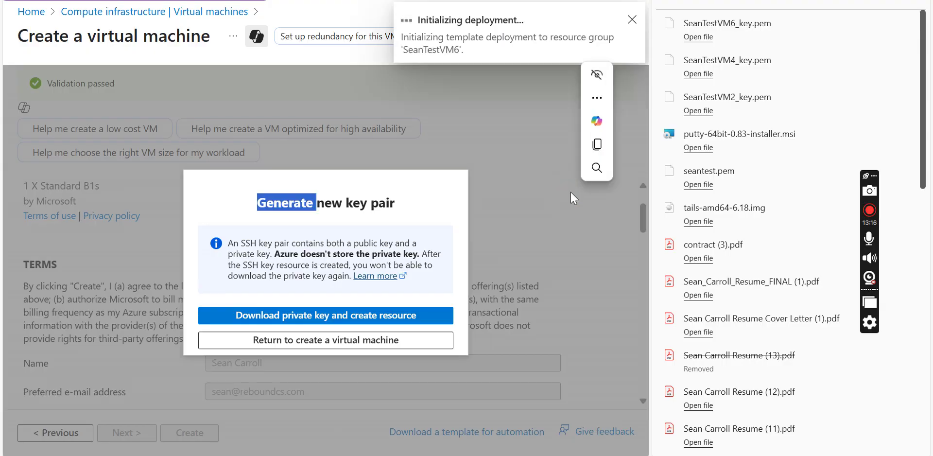
pyautogui.click(431, 341)
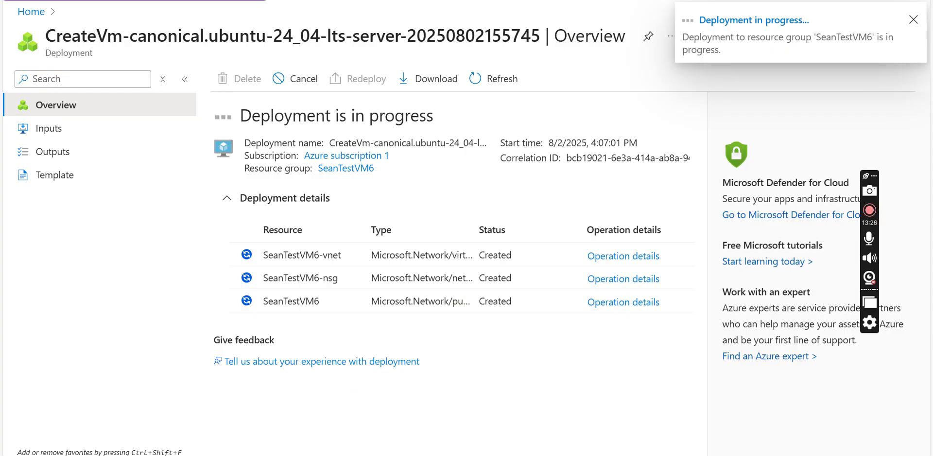
# Step: Switch to PuTTYgen and load SeanTestVM6_key.pem from the Downloads folder with all file types shown
pyautogui.press('super')
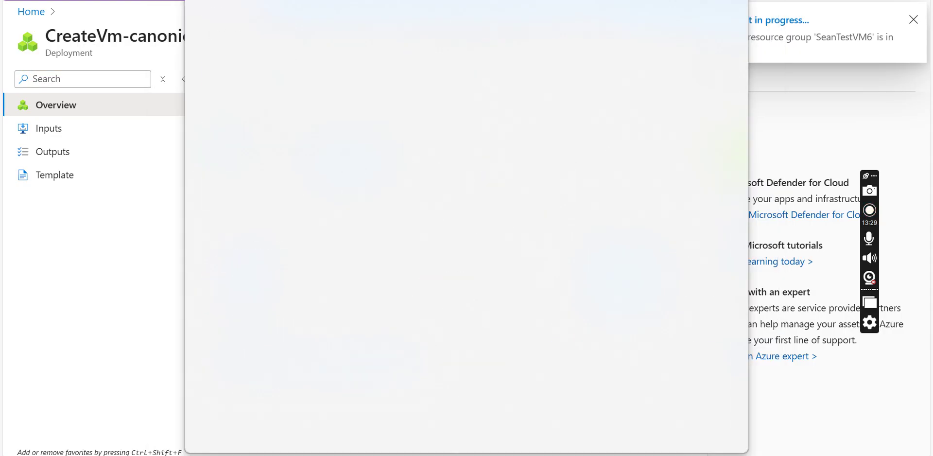
pyautogui.write('puttygem')
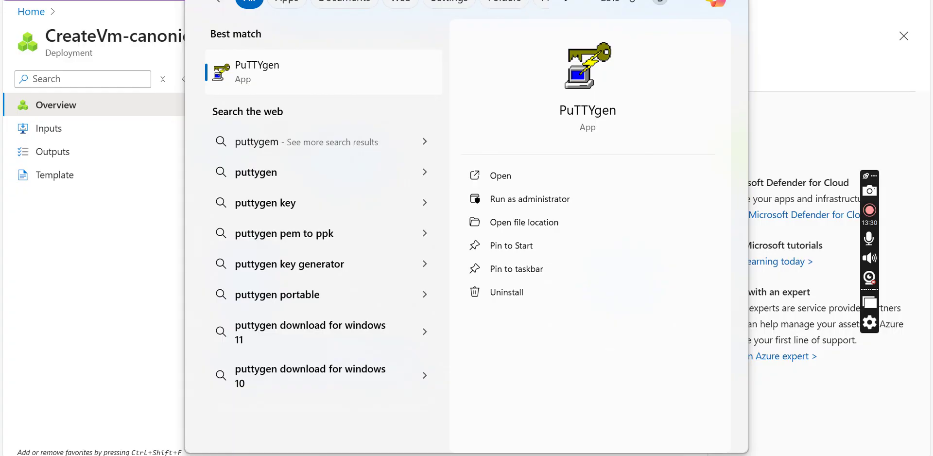
pyautogui.click(283, 88)
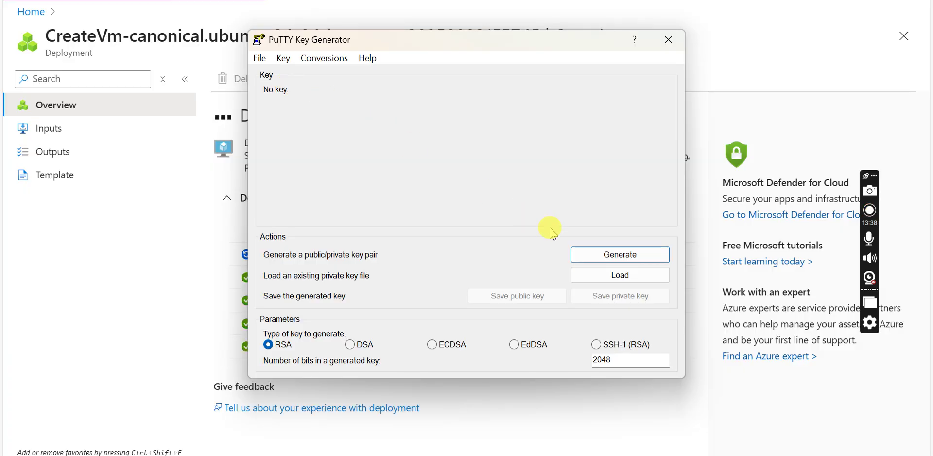
pyautogui.click(611, 284)
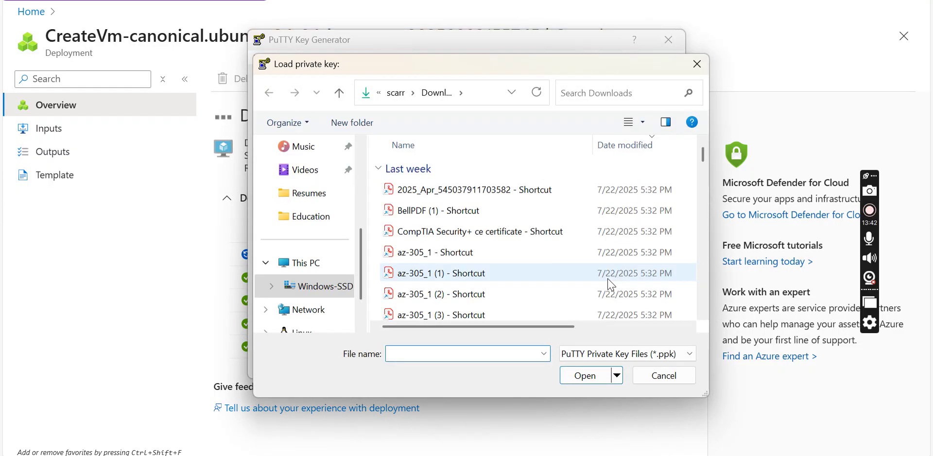
pyautogui.click(642, 355)
pyautogui.click(639, 381)
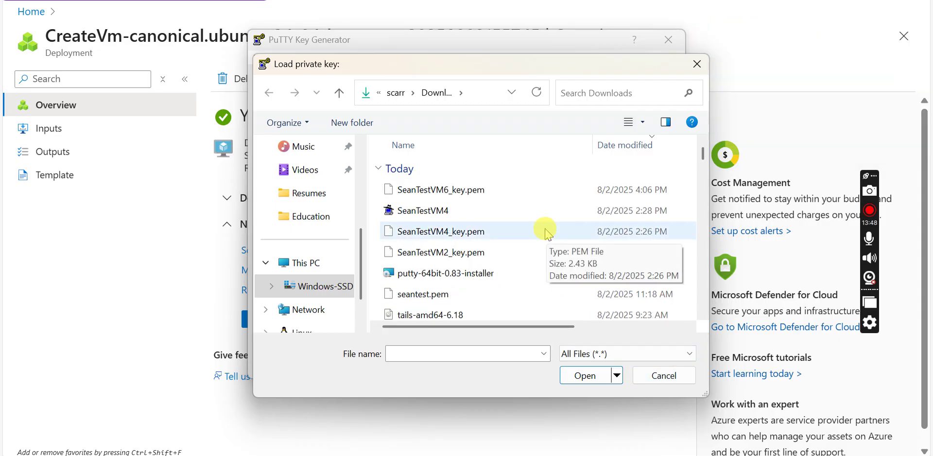
pyautogui.click(542, 197)
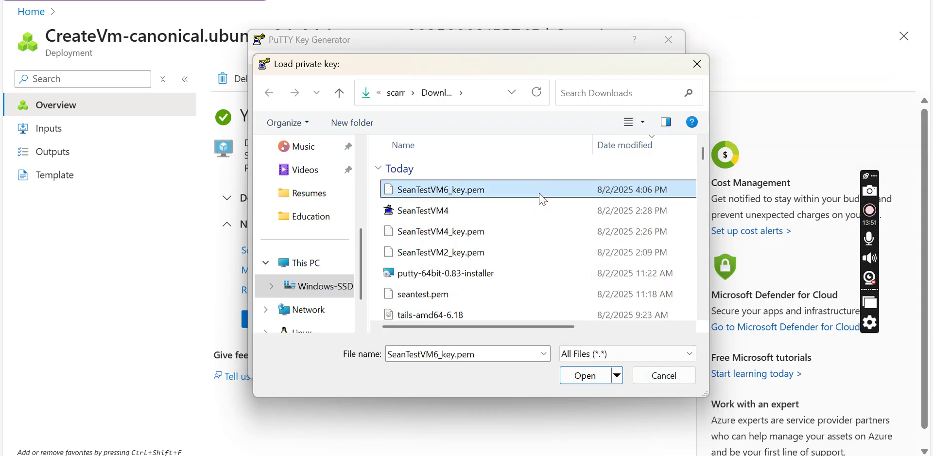
pyautogui.click(578, 376)
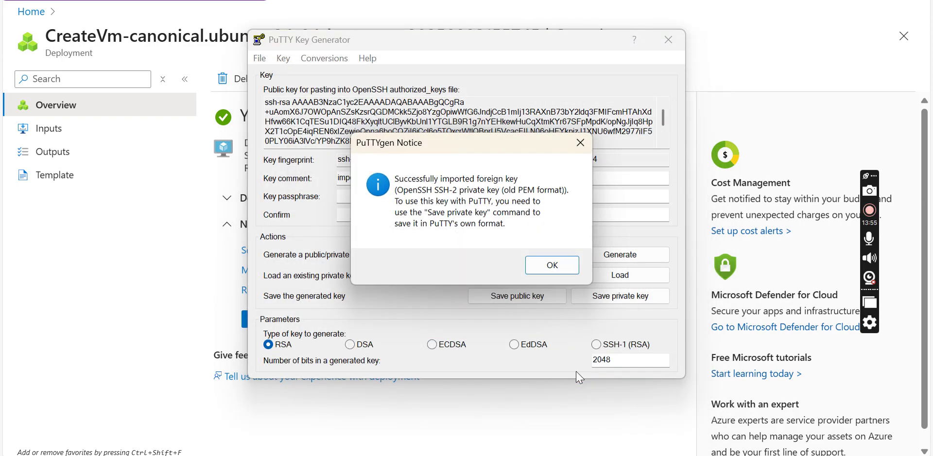
pyautogui.click(559, 267)
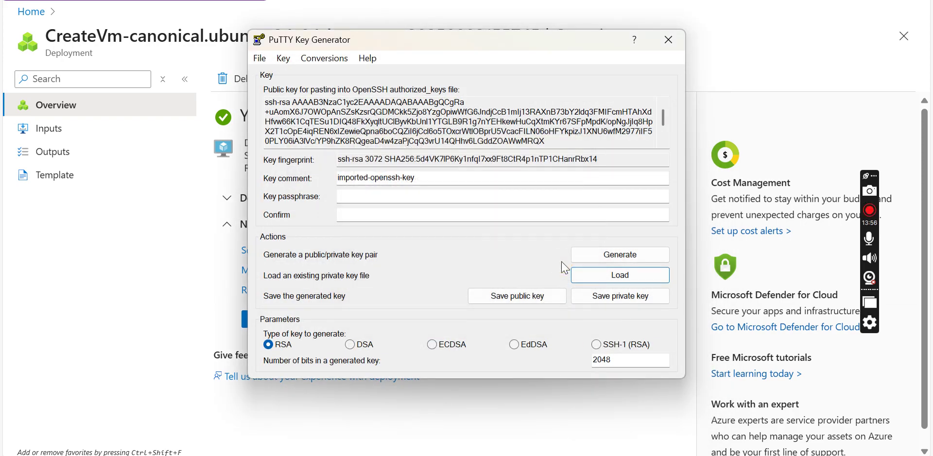
# Step: Save the imported private key without a passphrase as SeanTestVM6 in PuTTY private key format (*.ppk) and close PuTTYgen
pyautogui.click(608, 304)
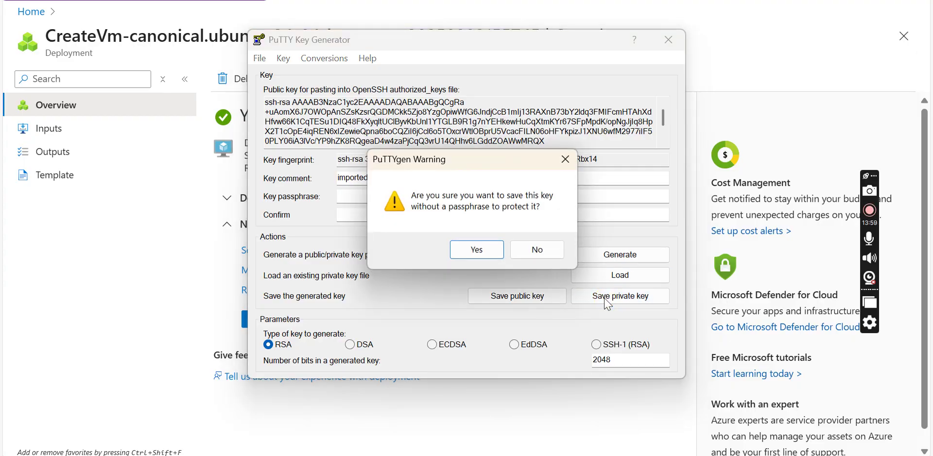
pyautogui.click(497, 263)
pyautogui.write('S')
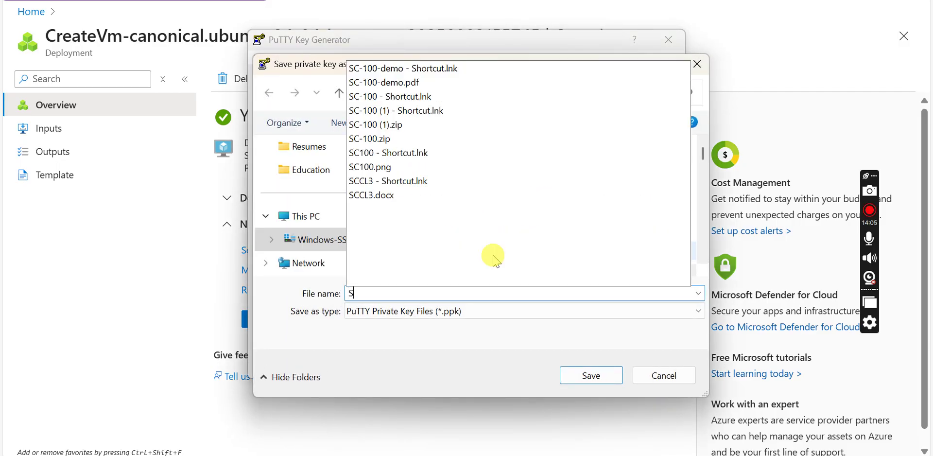
pyautogui.write('eanTestV')
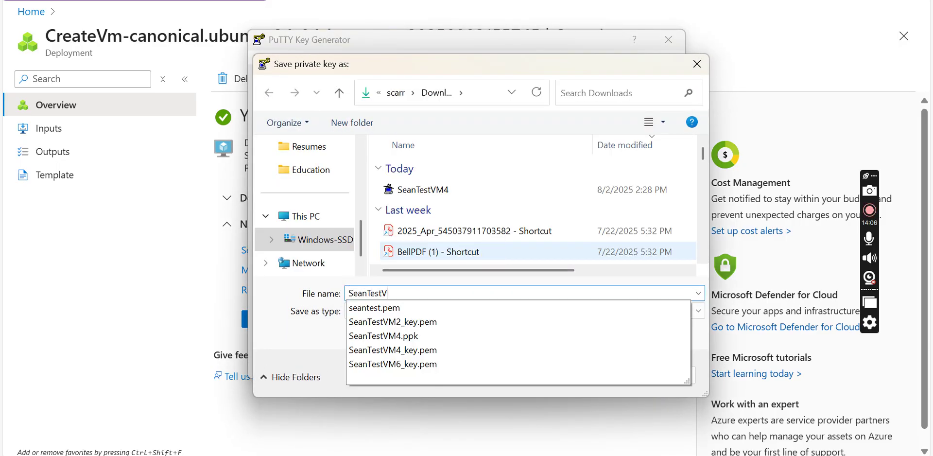
pyautogui.write('M6')
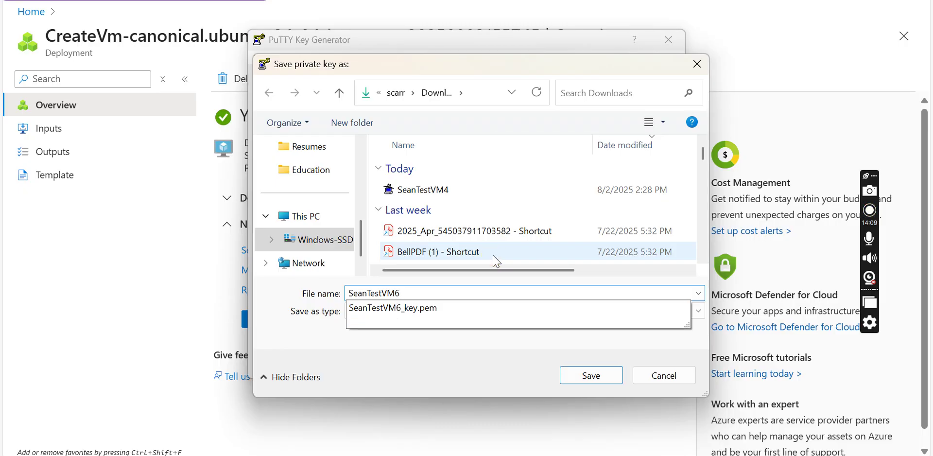
pyautogui.click(462, 344)
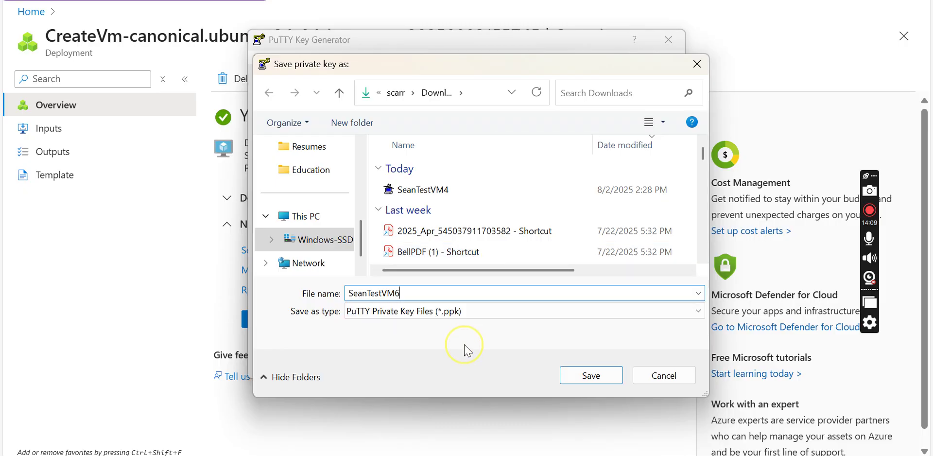
pyautogui.click(457, 316)
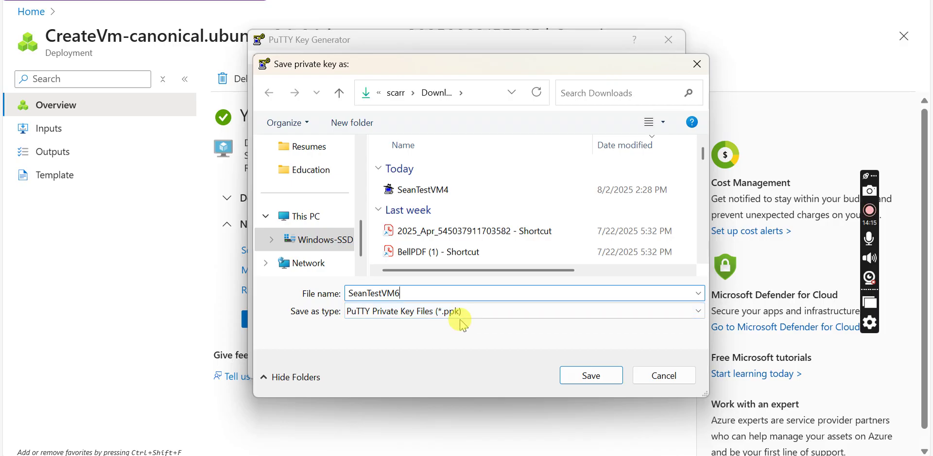
pyautogui.click(590, 376)
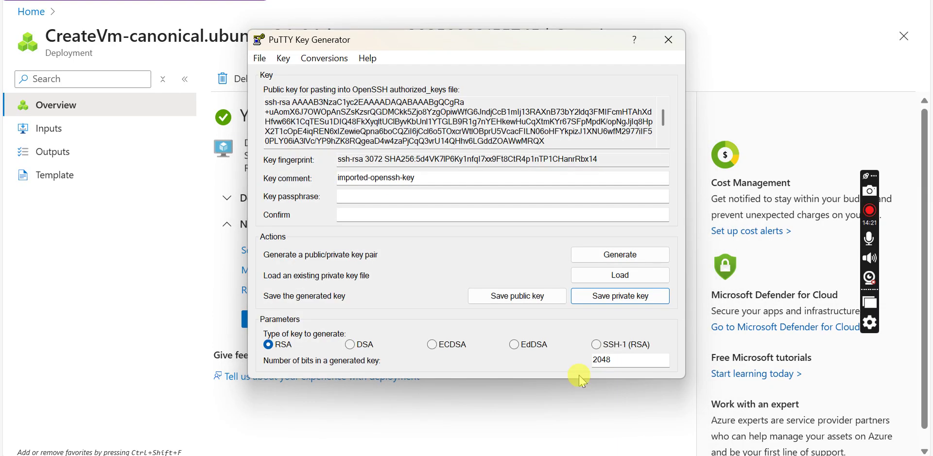
pyautogui.click(669, 40)
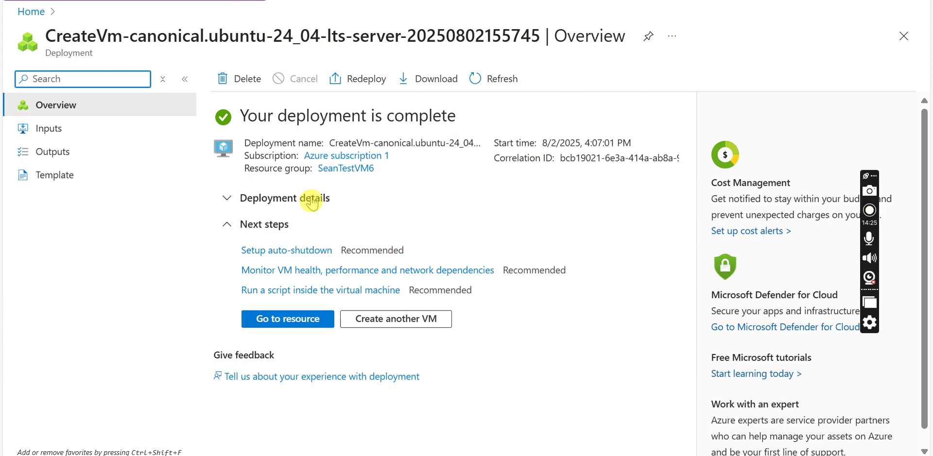
# Step: Go to the deployed SeanTestVM6 resource, open its connection settings and copy the VM's public IP address
pyautogui.click(296, 318)
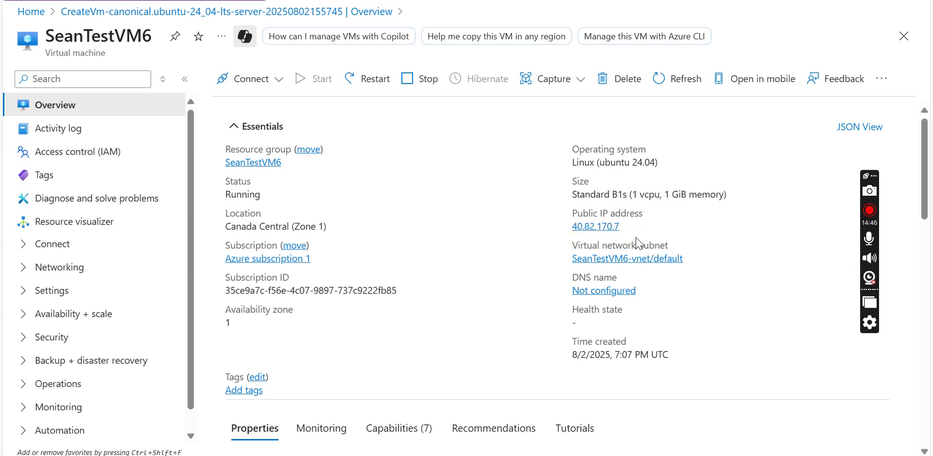
pyautogui.scroll(-1, 636, 244)
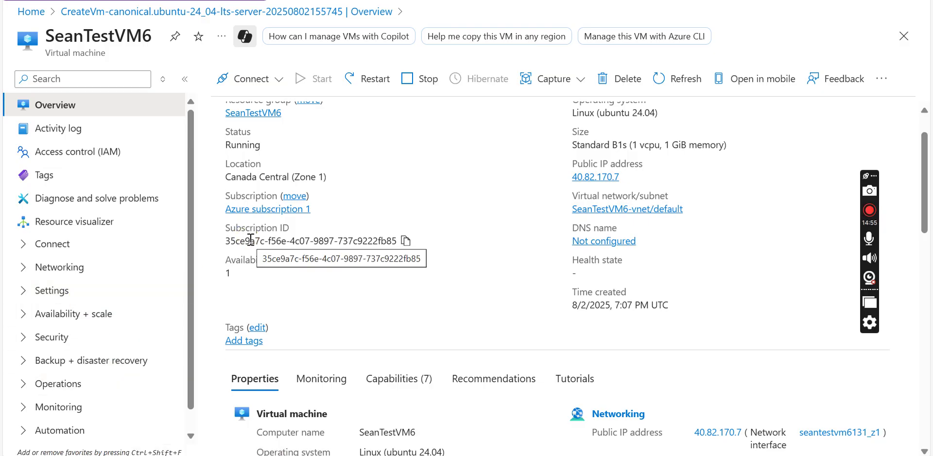
pyautogui.click(275, 79)
pyautogui.click(272, 104)
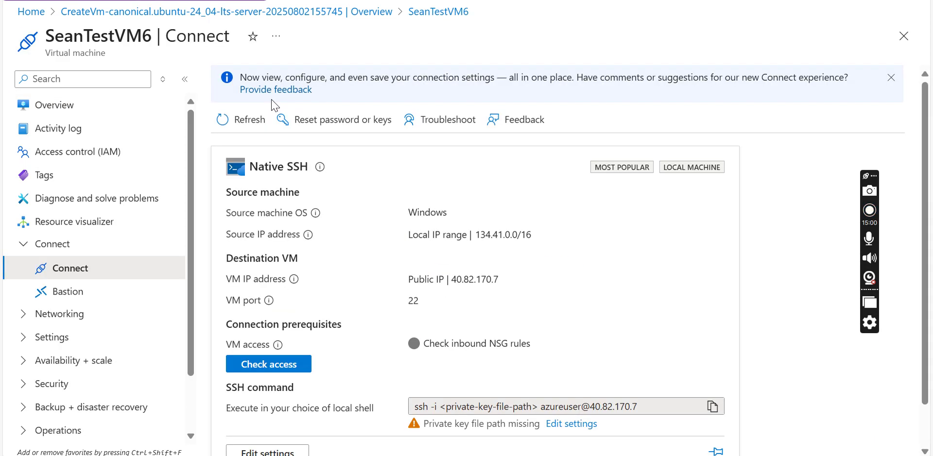
pyautogui.scroll(-1, 438, 175)
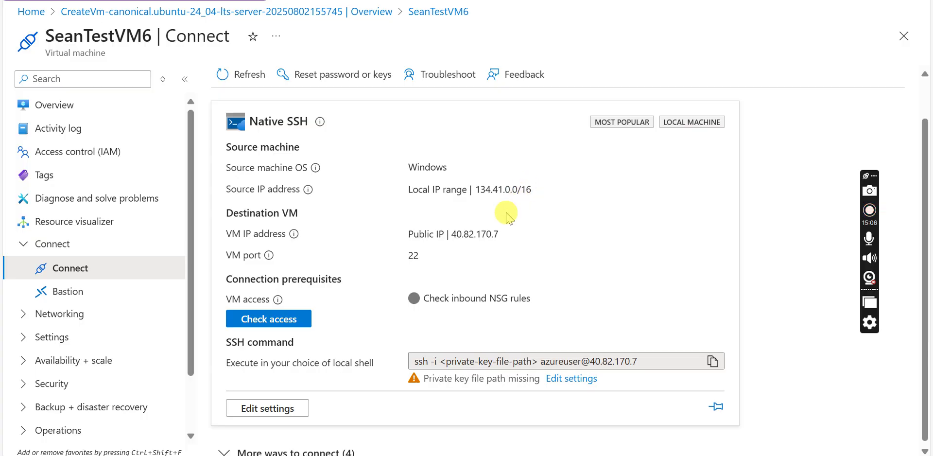
pyautogui.moveTo(507, 236)
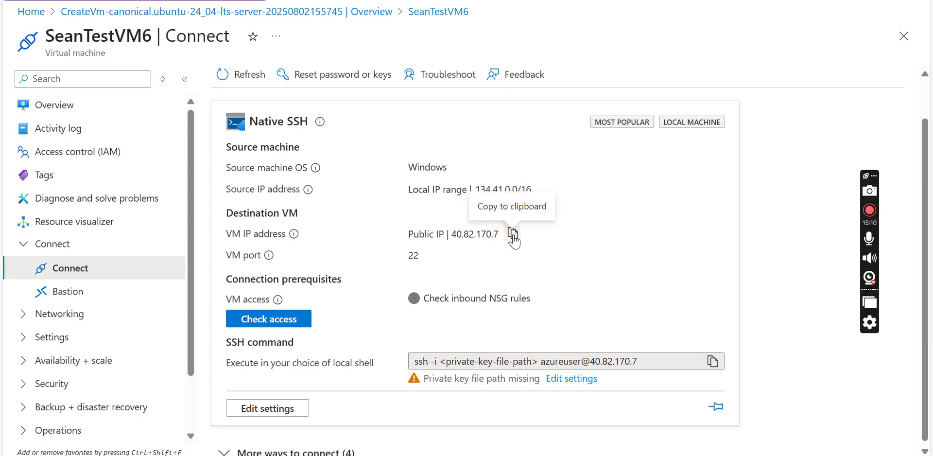
pyautogui.click(512, 234)
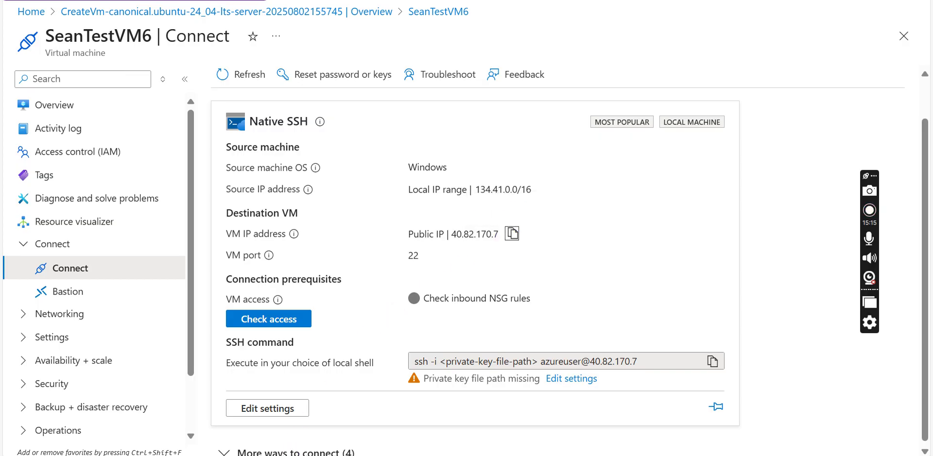
# Step: Switch to PuTTY and enter the copied IP address 40.82.170.7 as the session's host name
pyautogui.press('super')
pyautogui.write('put')
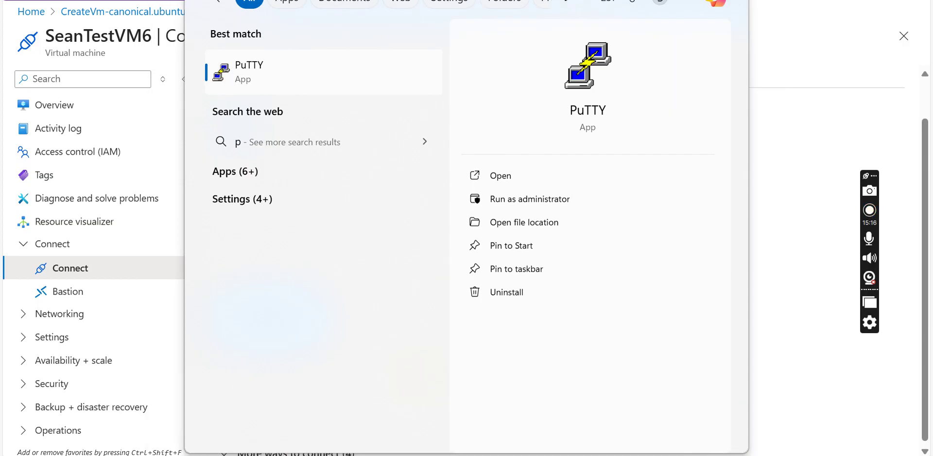
pyautogui.press('Return')
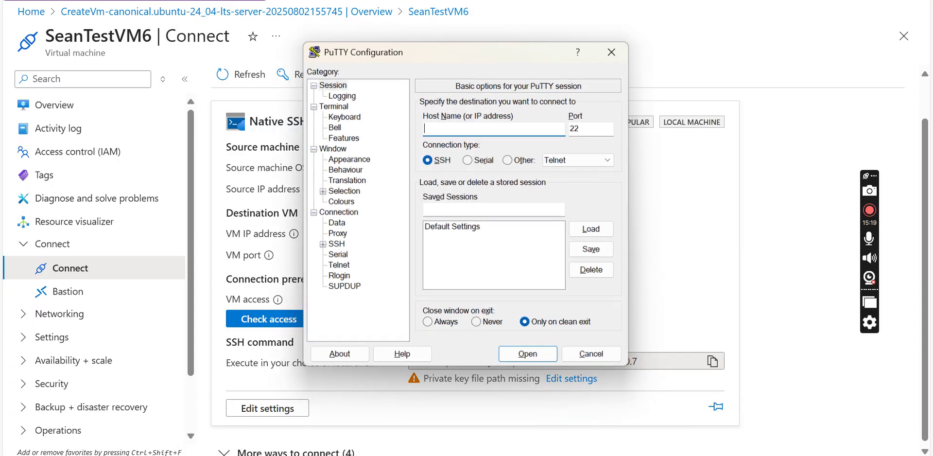
pyautogui.hotkey('ctrl', 'v')
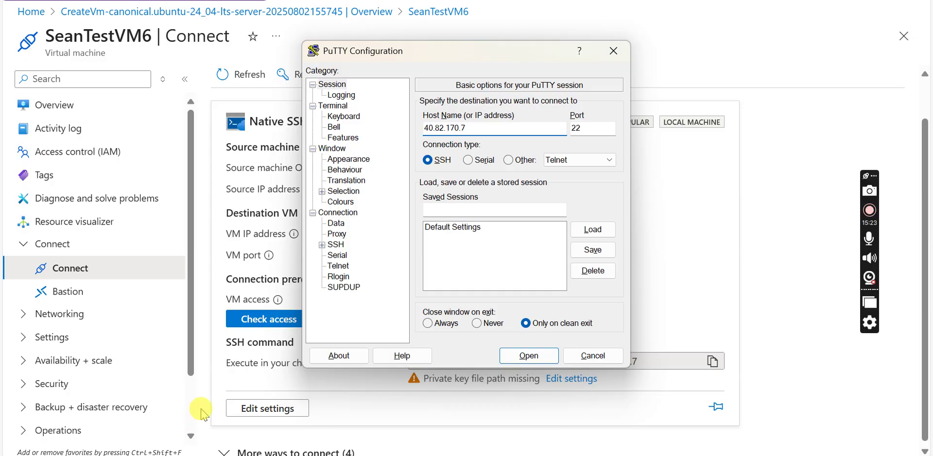
# Step: In the SSH authentication credentials, set the private key file to the SeanTestVM6 .ppk key from the Downloads folder
pyautogui.click(321, 244)
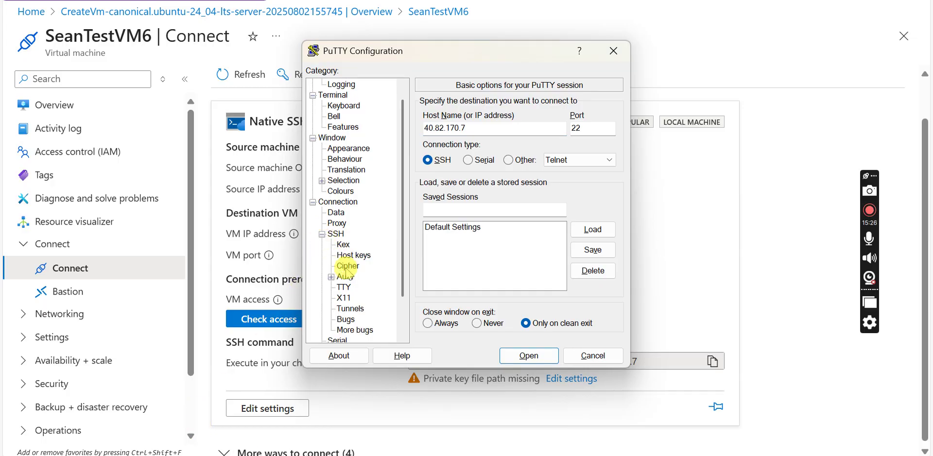
pyautogui.click(331, 276)
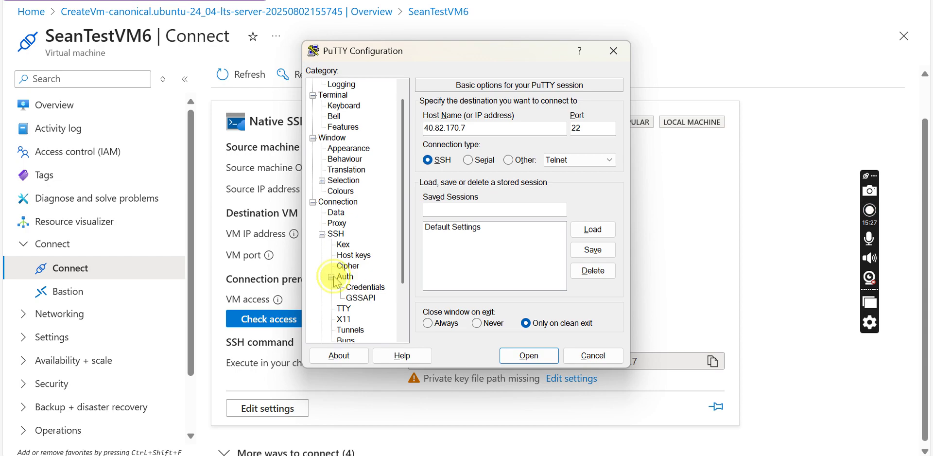
pyautogui.click(359, 288)
pyautogui.click(592, 129)
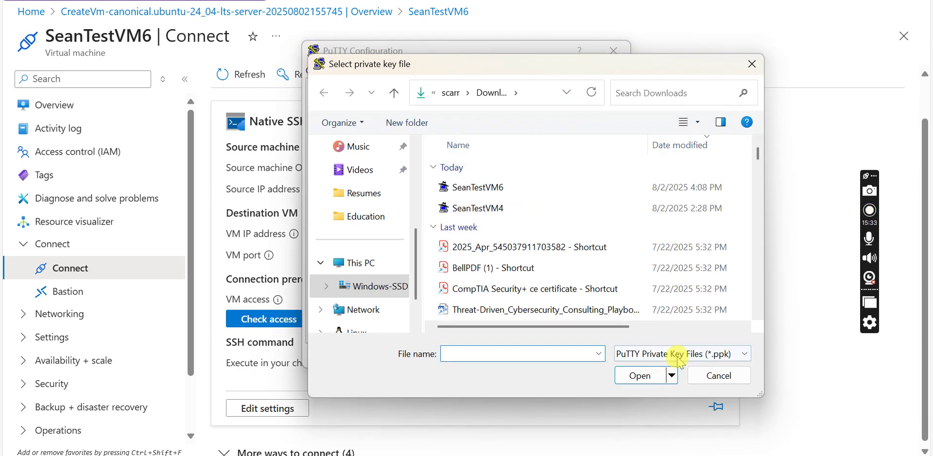
pyautogui.doubleClick(563, 200)
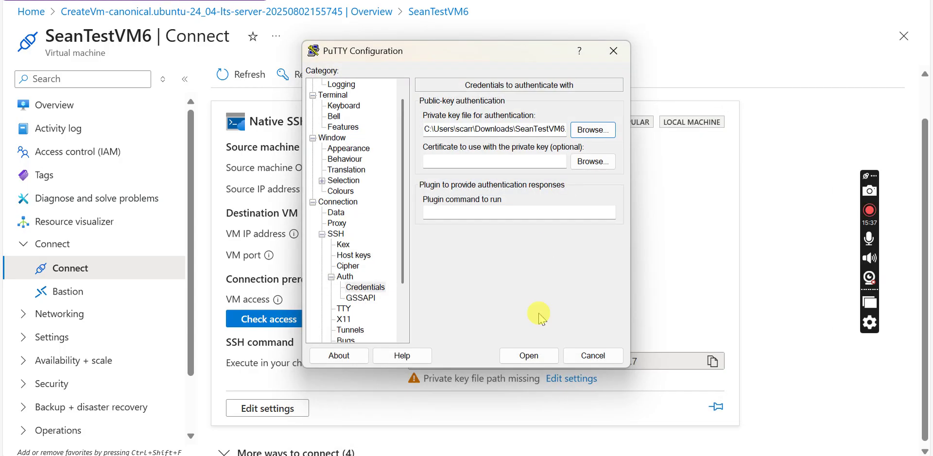
# Step: Open the SSH session, accept and cache the server's host key, and log in as azureuser
pyautogui.click(536, 357)
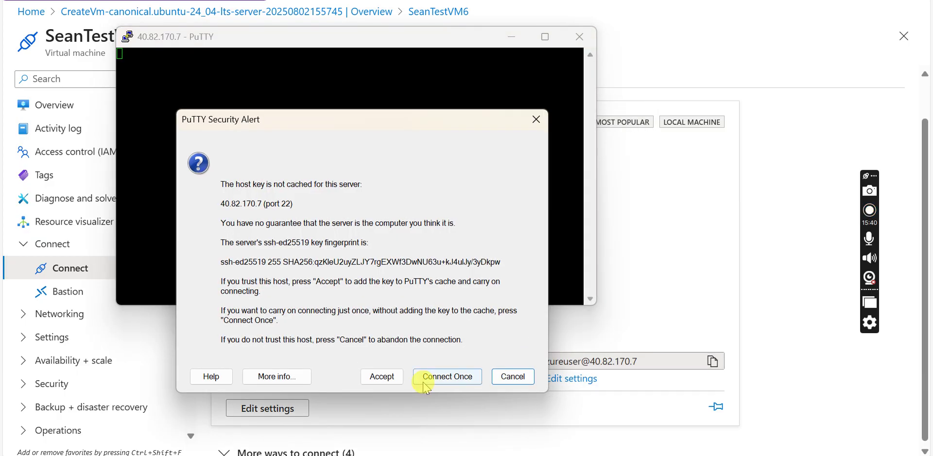
pyautogui.click(384, 377)
pyautogui.write('azureuser')
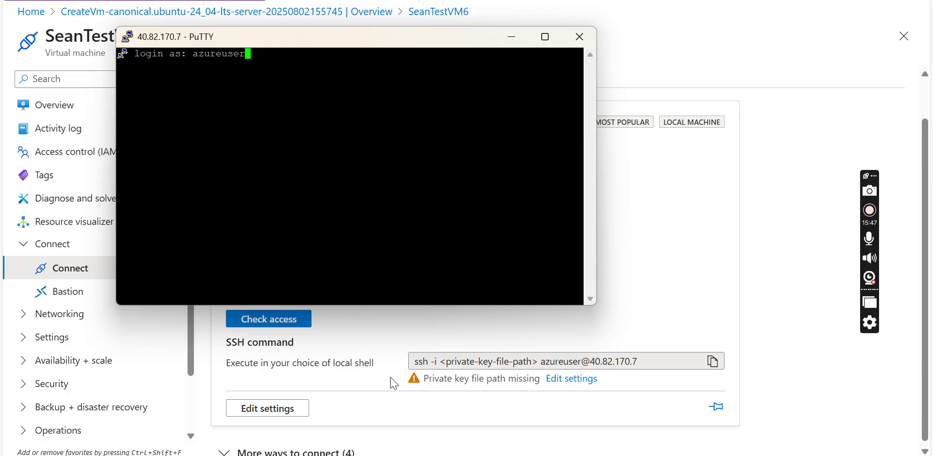
pyautogui.press('Return')
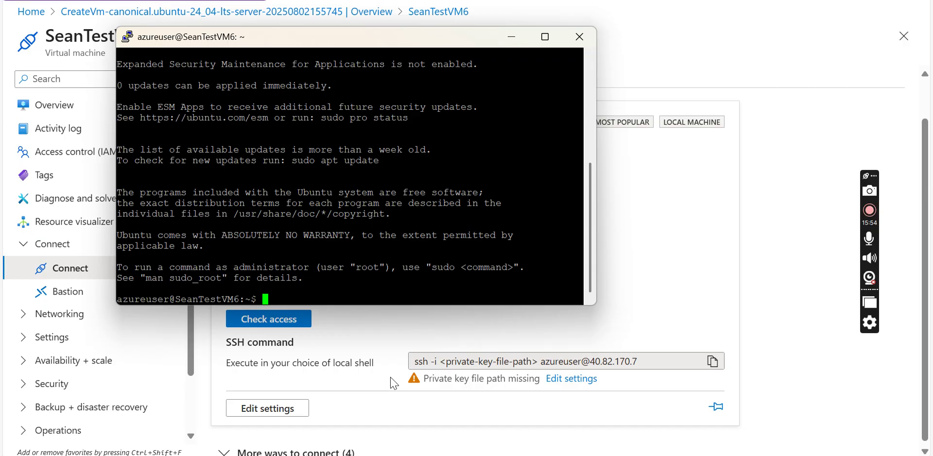
# Step: Start the nano editor on the VM and write the line "This is an Azure VM!" in a new buffer
pyautogui.write('nano')
pyautogui.press('Return')
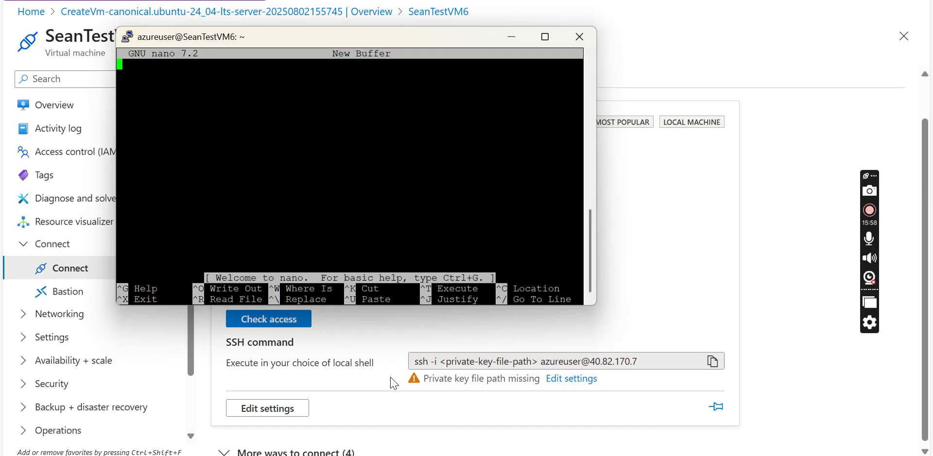
pyautogui.write('This is a')
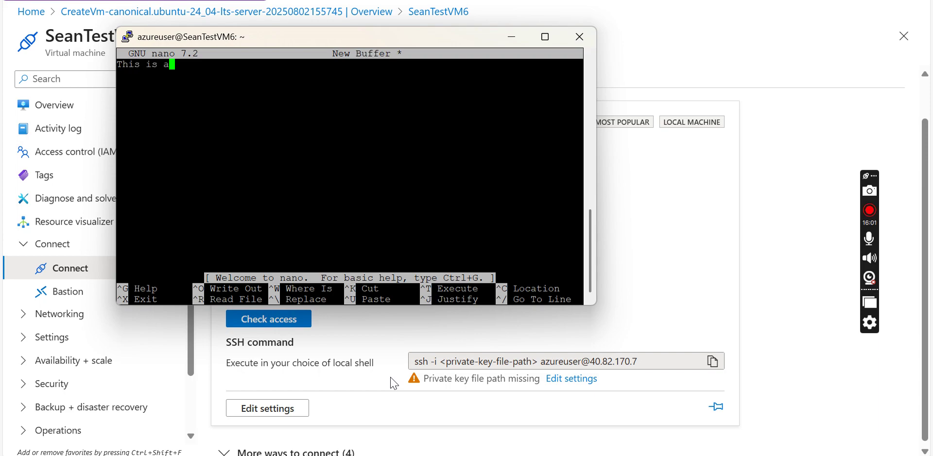
pyautogui.write('n Azure ')
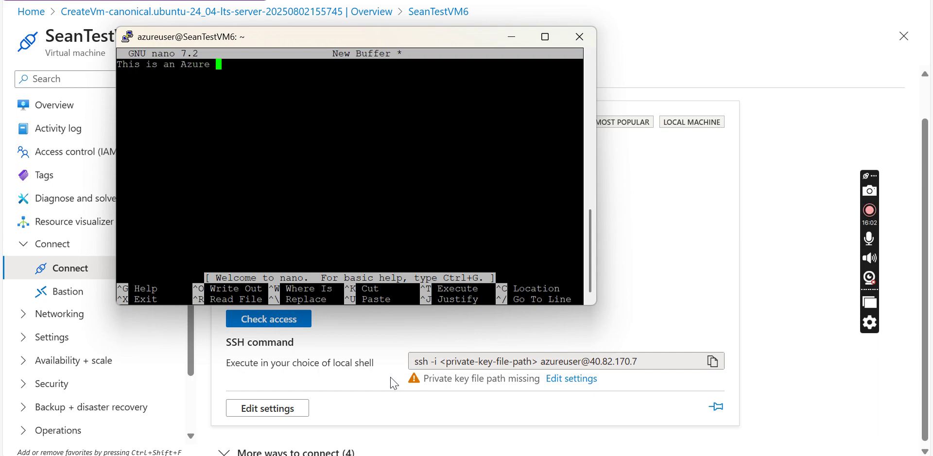
pyautogui.write('VM!')
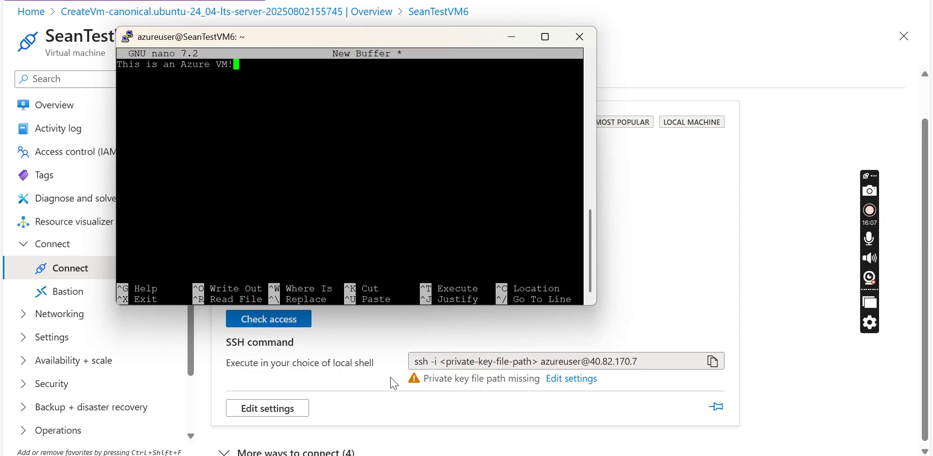
# Step: Save the nano buffer as a file named "Azure Test VM" and exit the editor
pyautogui.hotkey('ctrl', 'o')
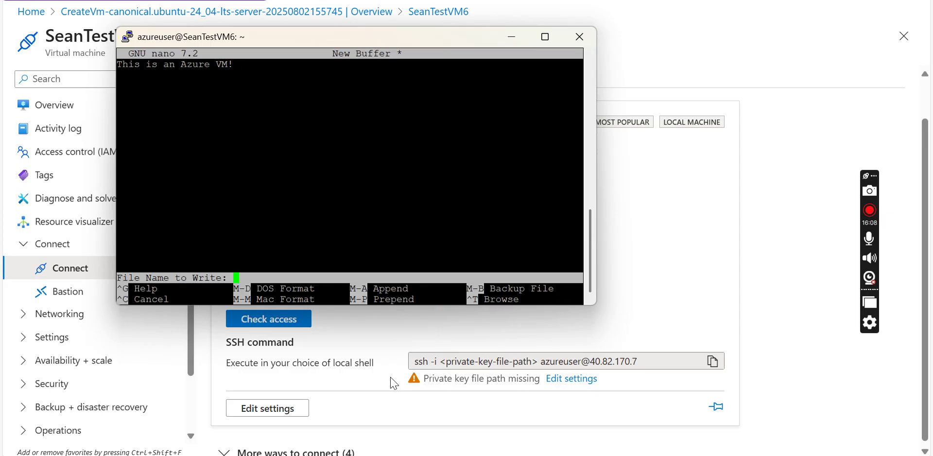
pyautogui.write('Azure')
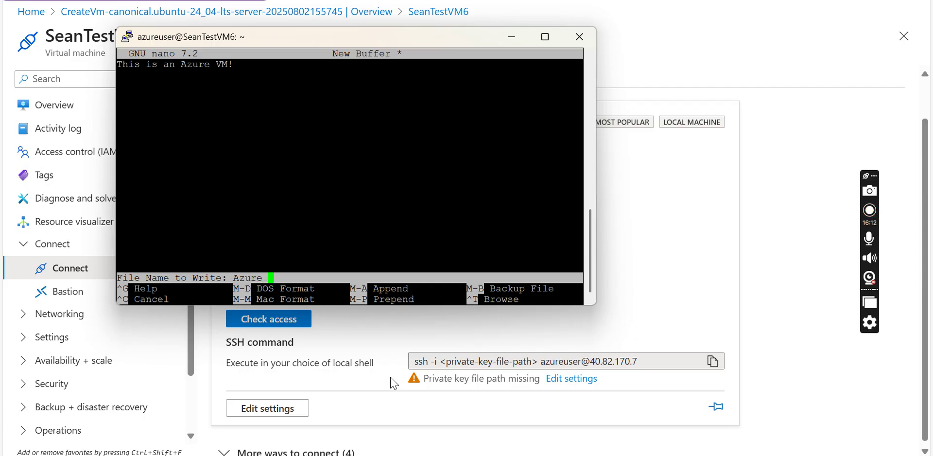
pyautogui.write(' Test VM')
pyautogui.press('Return')
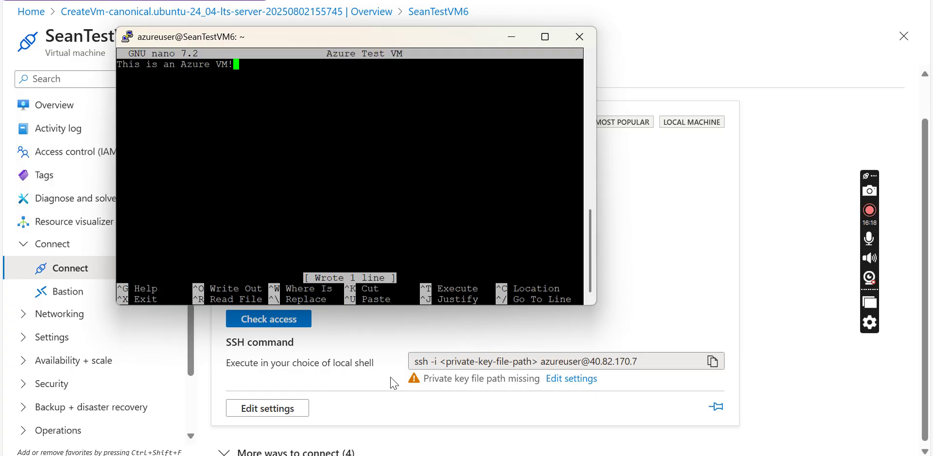
pyautogui.hotkey('ctrl', 'x')
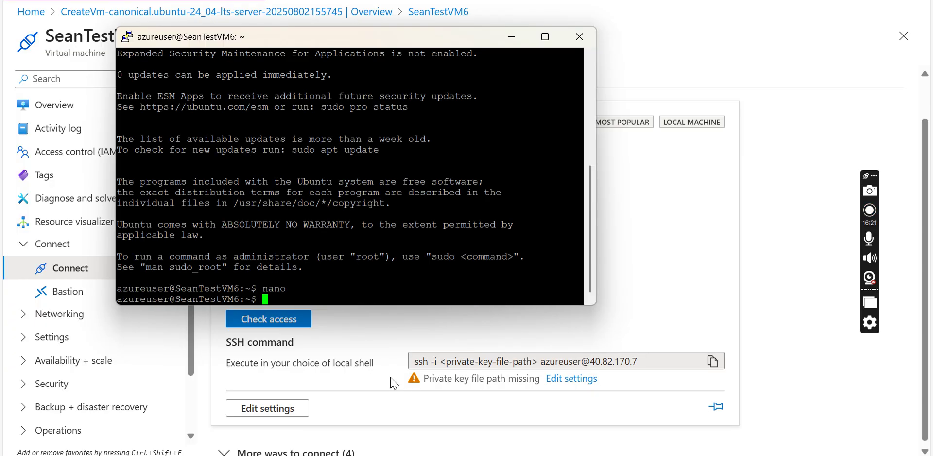
# Step: Test the VM's network connectivity by pinging 8.8.8.8, and close the PuTTY session
pyautogui.write('ping 8.8.8')
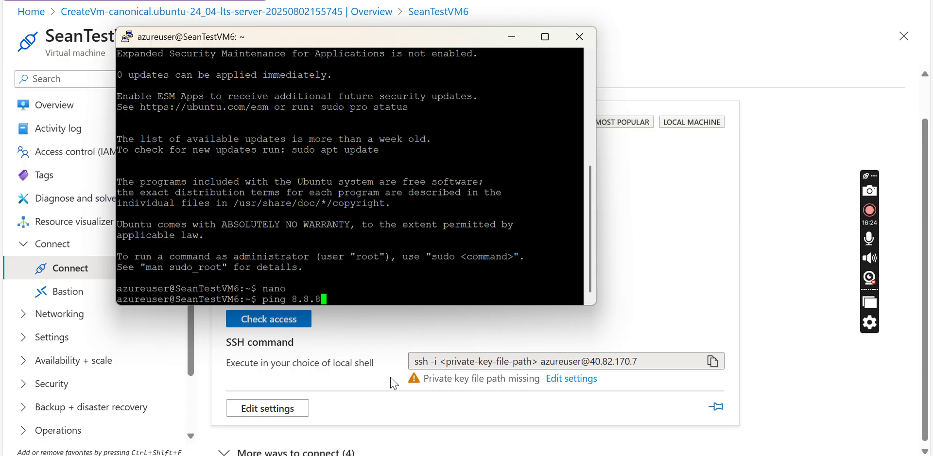
pyautogui.write('.8')
pyautogui.press('Return')
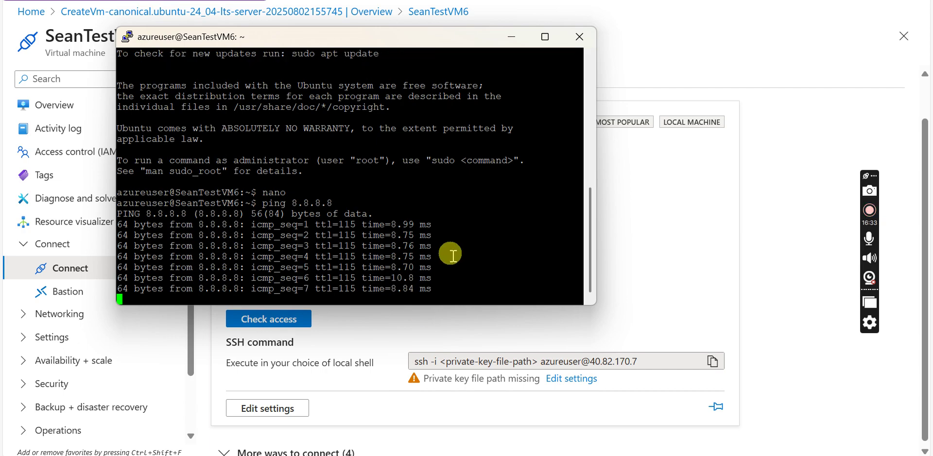
pyautogui.click(580, 37)
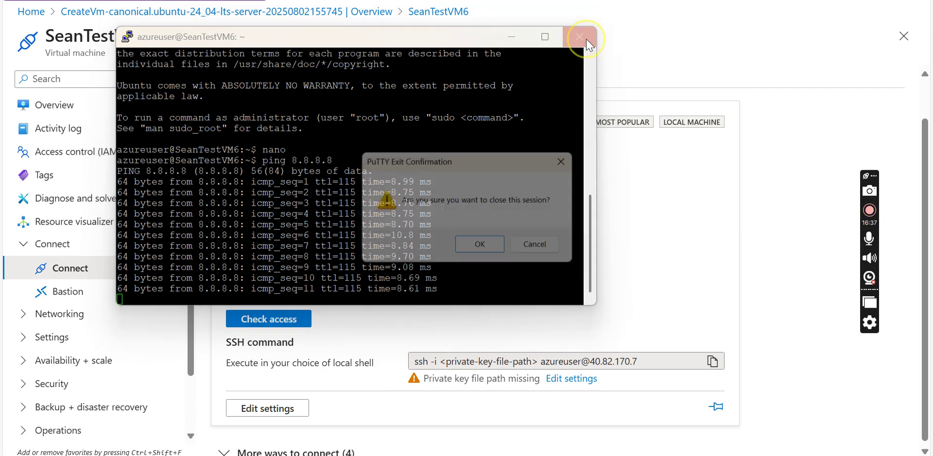
pyautogui.click(487, 256)
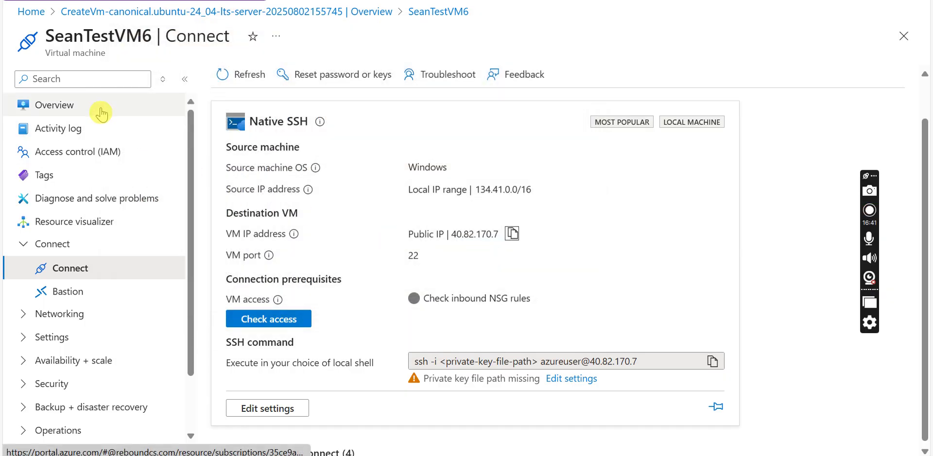
# Step: Start deleting SeanTestVM6 from its overview in Azure and expand the associated OS disk, network interfaces and public IP addresses for review
pyautogui.click(101, 113)
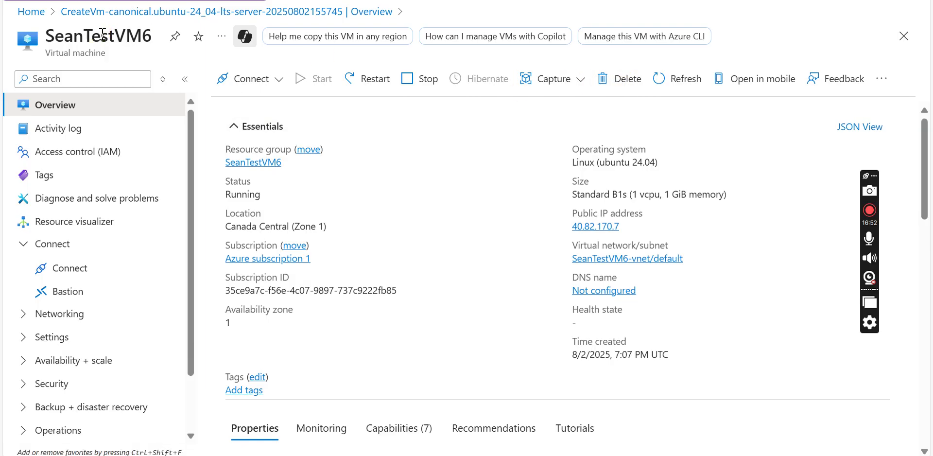
pyautogui.click(611, 84)
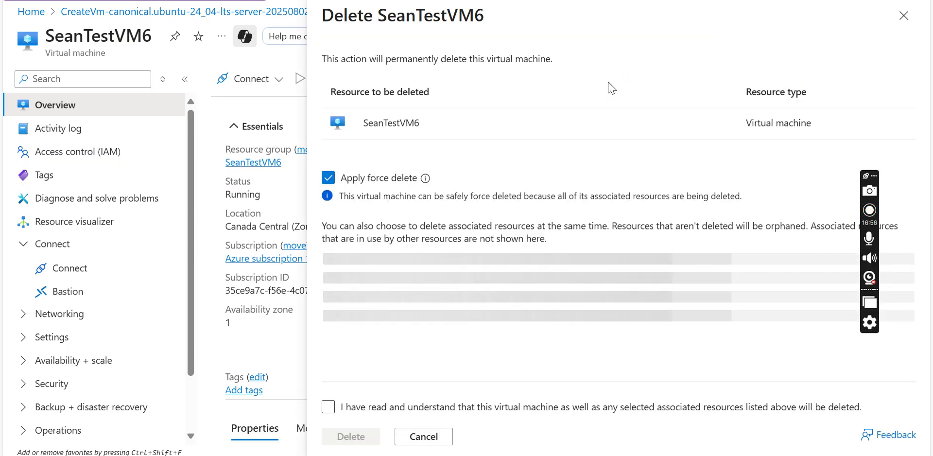
pyautogui.scroll(-1, 612, 88)
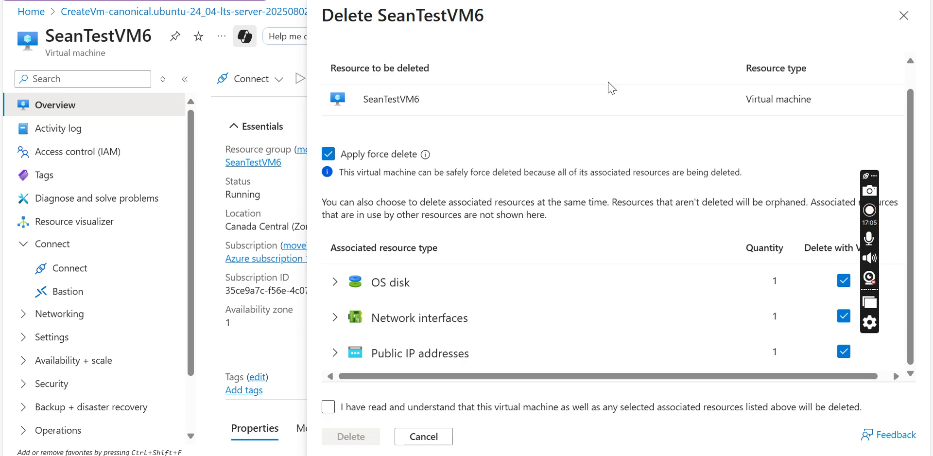
pyautogui.click(334, 282)
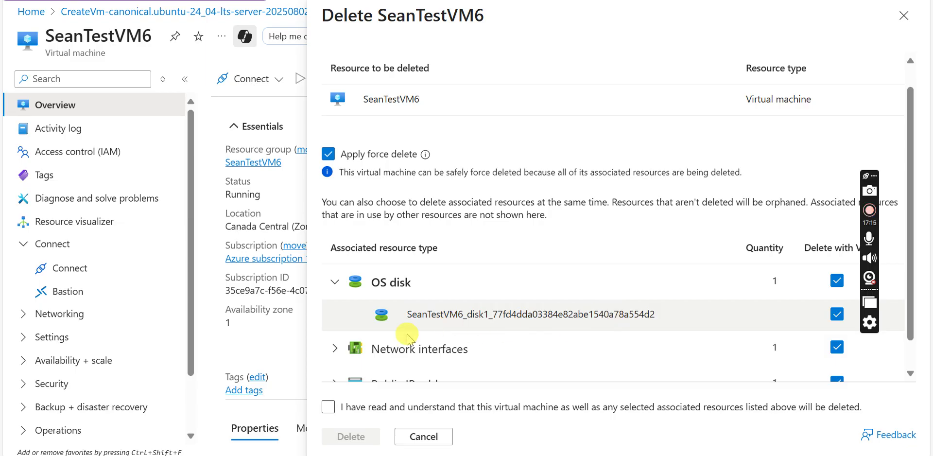
pyautogui.click(326, 348)
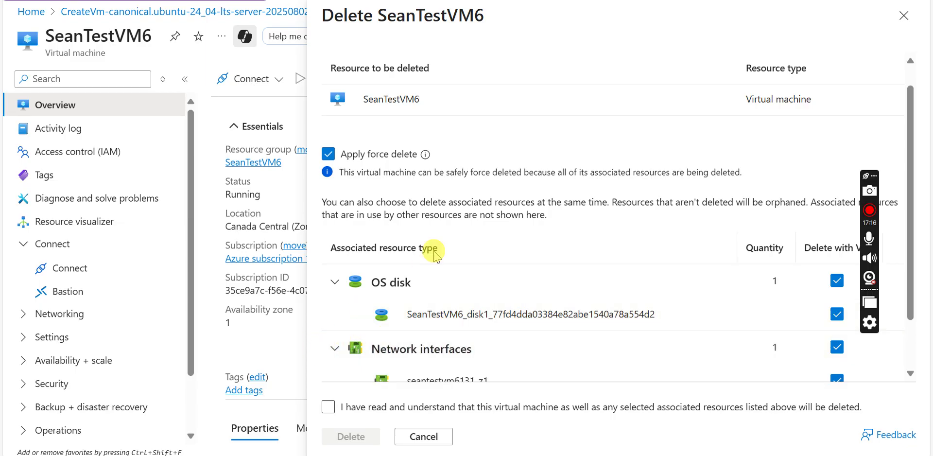
pyautogui.scroll(-1, 436, 257)
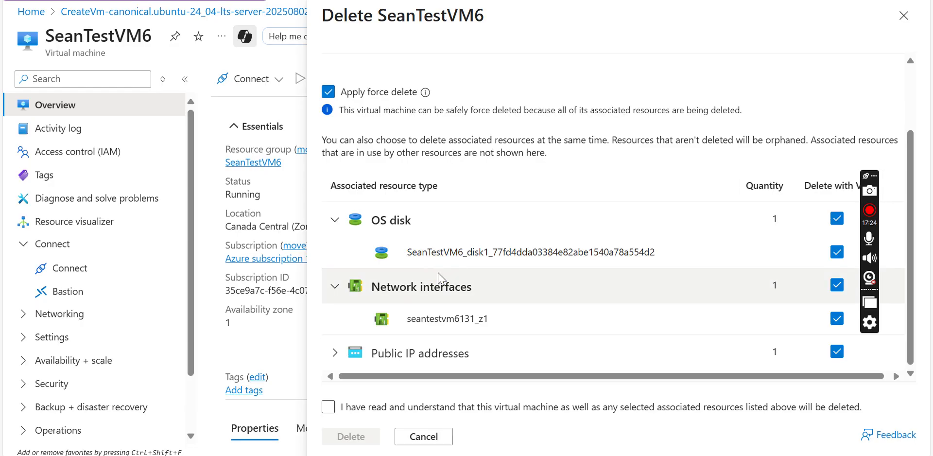
pyautogui.click(334, 350)
pyautogui.scroll(-1, 381, 287)
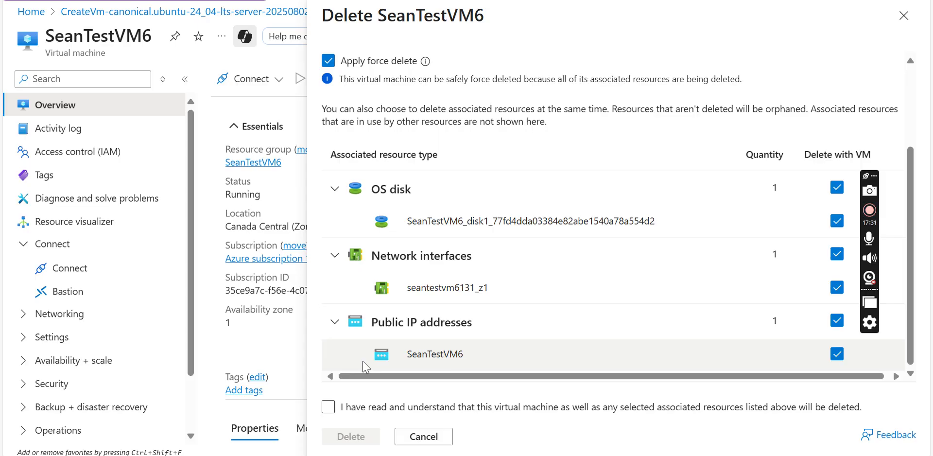
# Step: Acknowledge that the VM and its selected associated resources will be deleted, and confirm the force deletion of SeanTestVM6
pyautogui.click(329, 406)
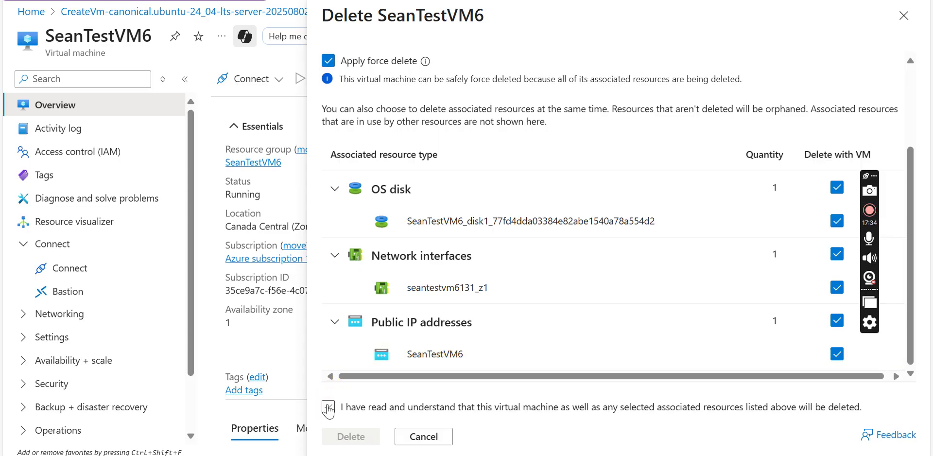
pyautogui.click(329, 408)
pyautogui.click(328, 407)
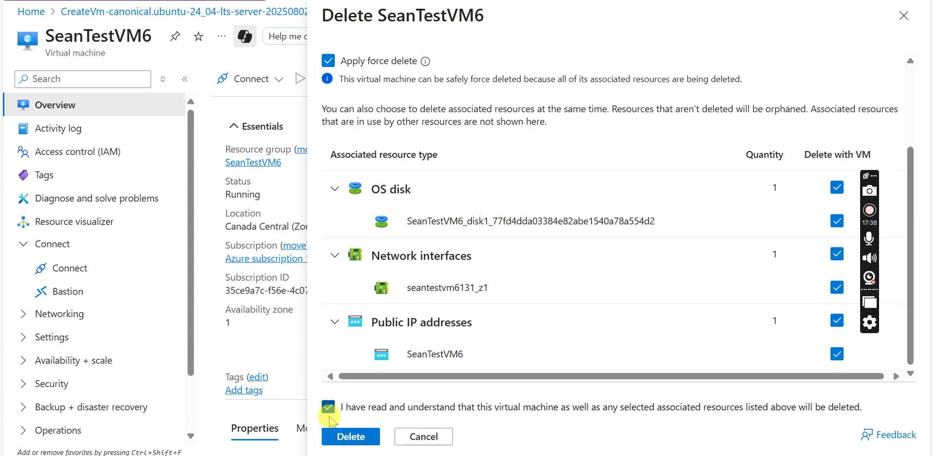
pyautogui.click(341, 437)
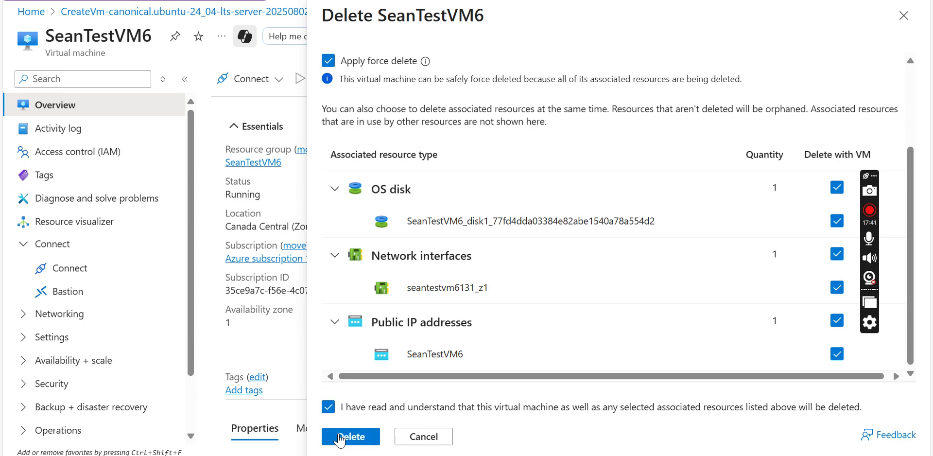
pyautogui.click(341, 437)
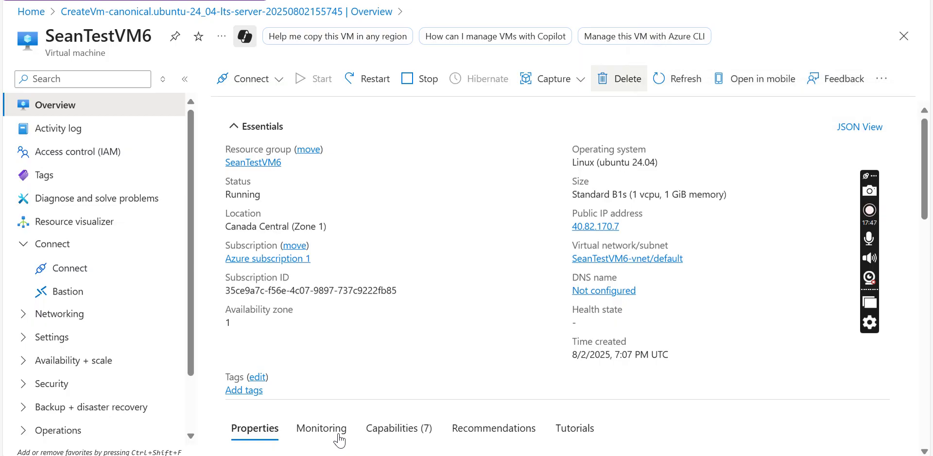
# Step: Return to the Azure home page, open the virtual machines list, check the deletion notification and refresh the list
pyautogui.click(26, 14)
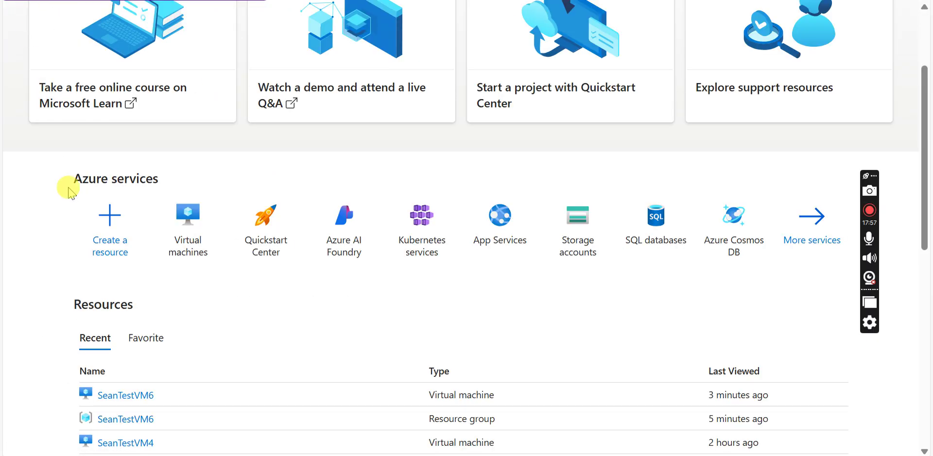
pyautogui.click(200, 208)
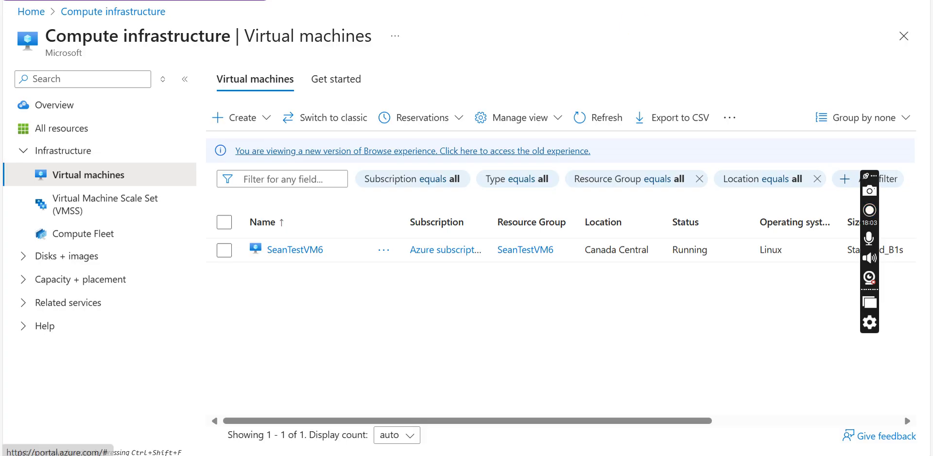
pyautogui.click(705, 1)
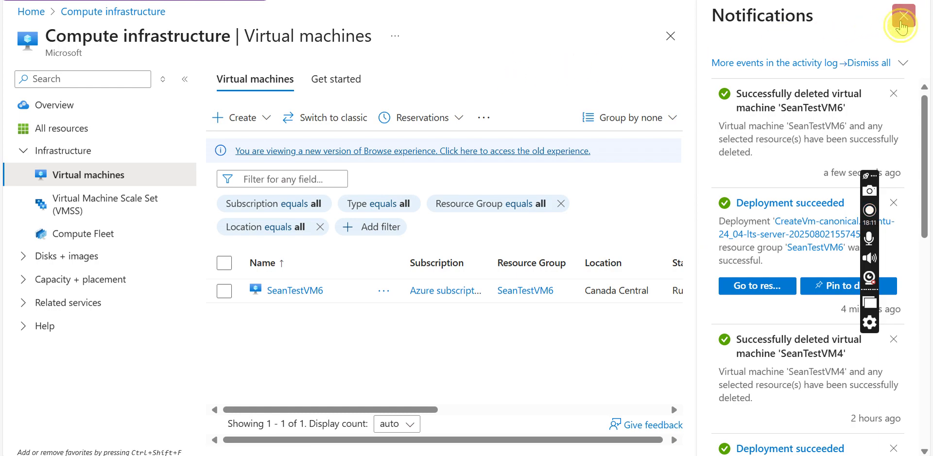
pyautogui.click(904, 16)
pyautogui.click(603, 121)
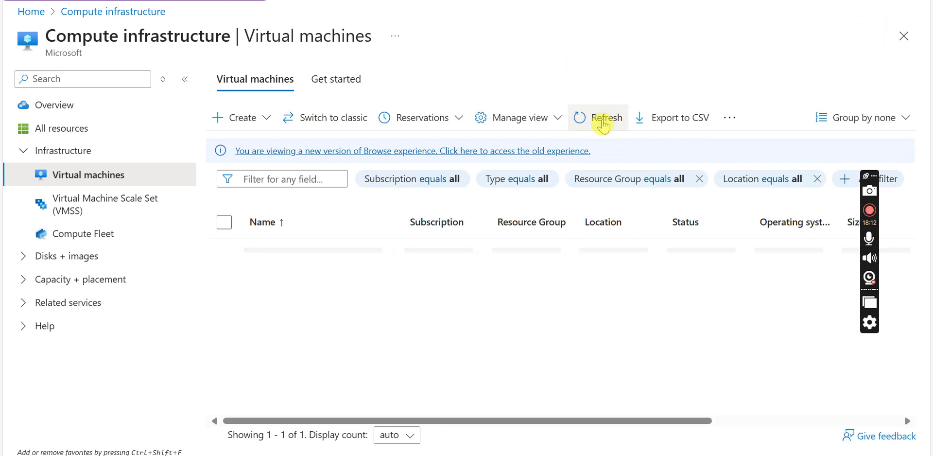